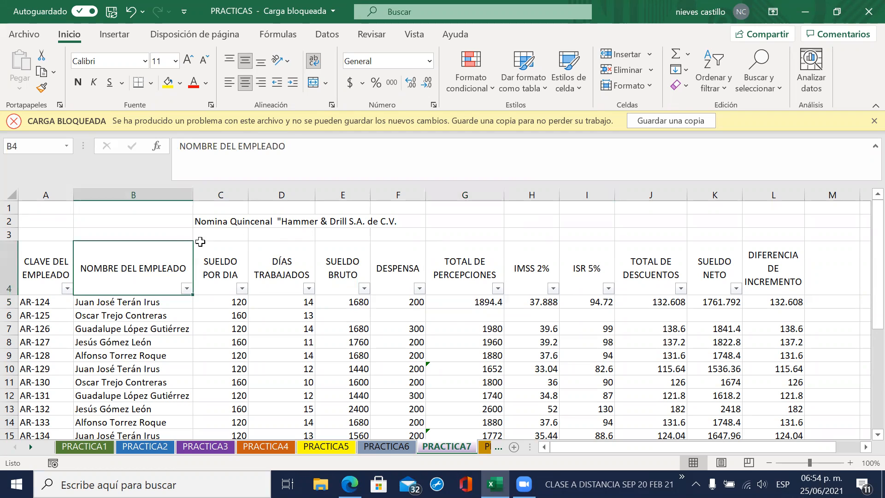
# - Review the payroll title and the column headings from SUELDO POR DIA through DIFERENCIA DE INCREMENTO on the PRACTICA7 sheet
pyautogui.click(221, 222)
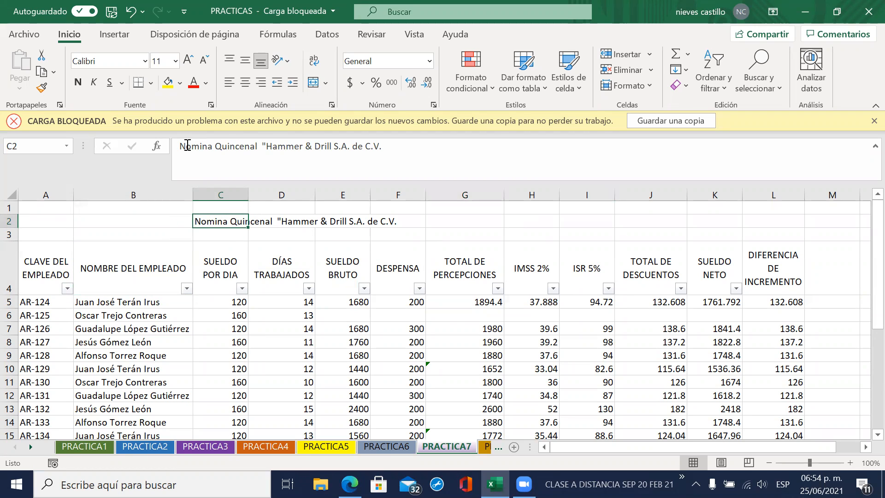
pyautogui.click(474, 230)
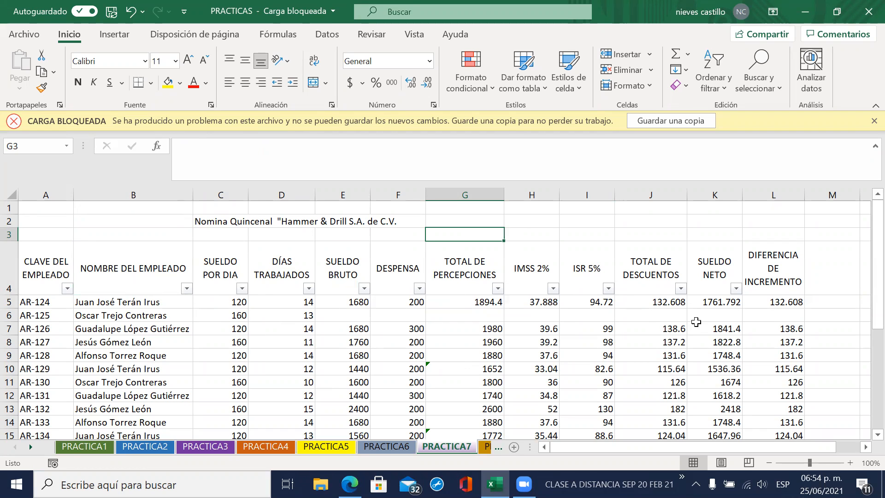
pyautogui.click(235, 305)
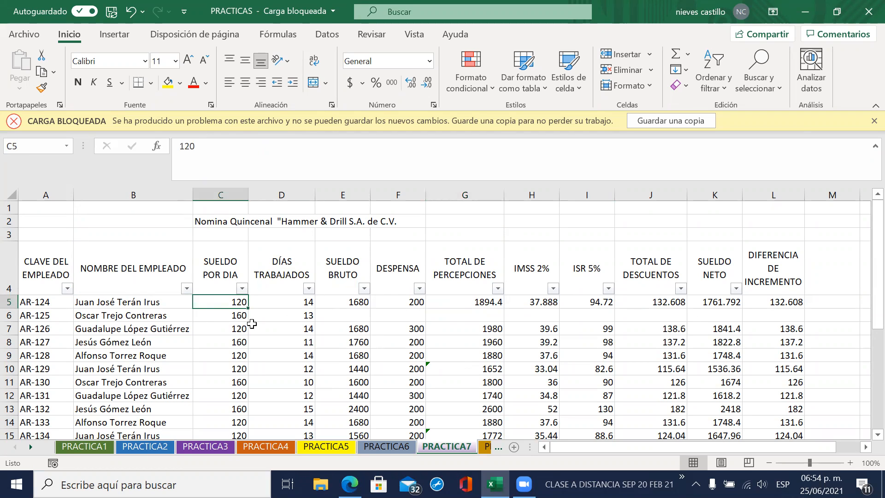
pyautogui.click(217, 268)
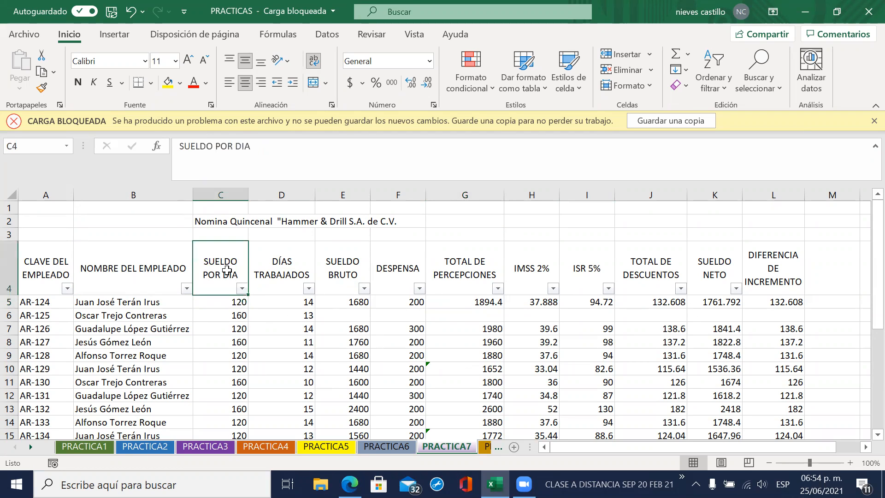
pyautogui.press('Right')
pyautogui.press('Right')
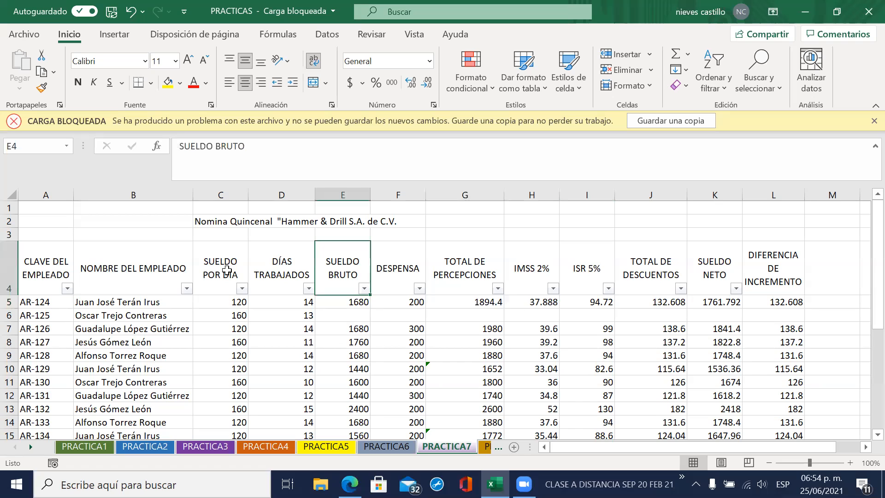
pyautogui.press('Right')
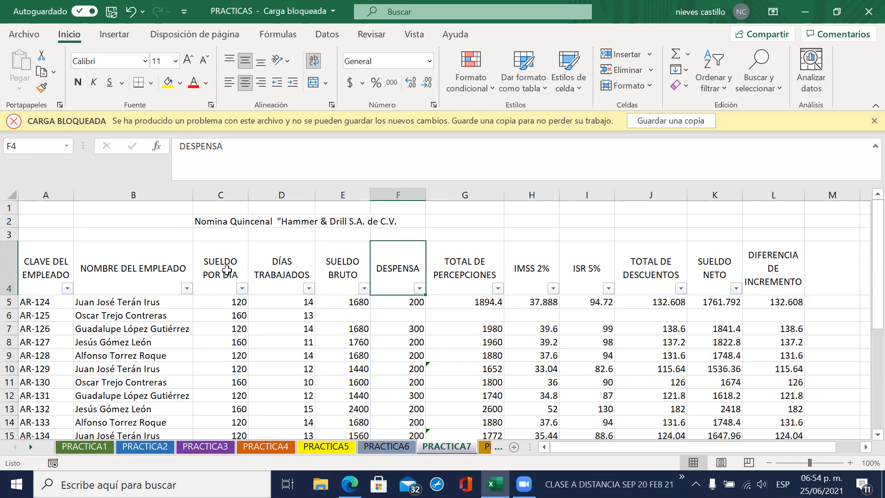
pyautogui.press('Right')
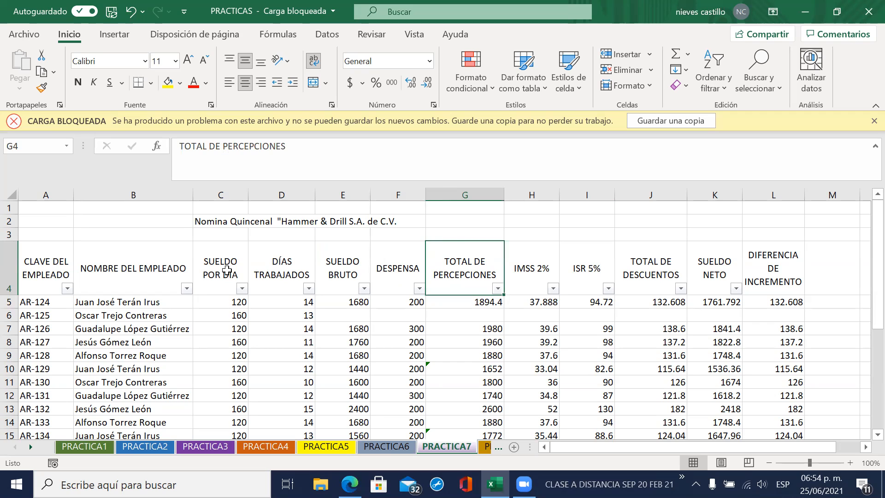
pyautogui.press('Right')
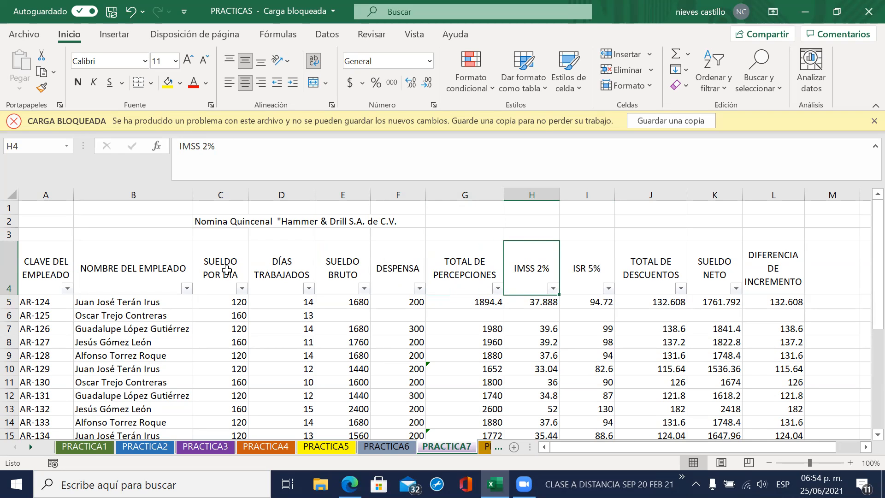
pyautogui.press('Right')
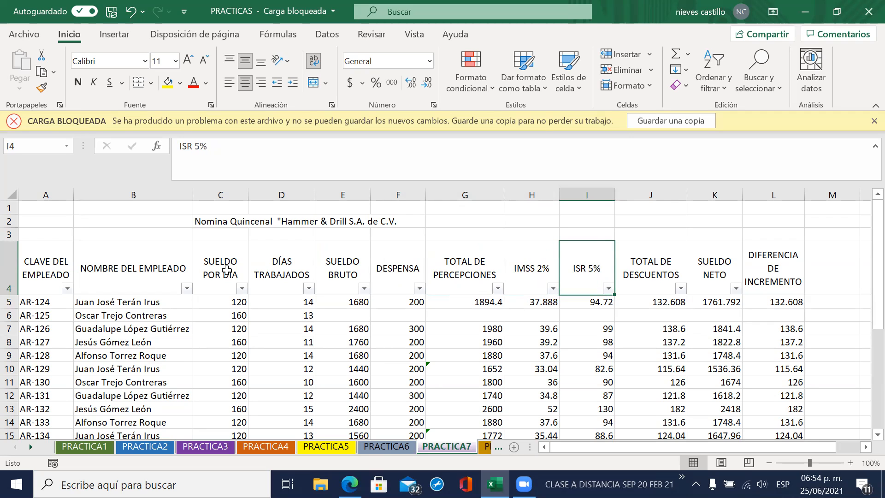
pyautogui.press('Right')
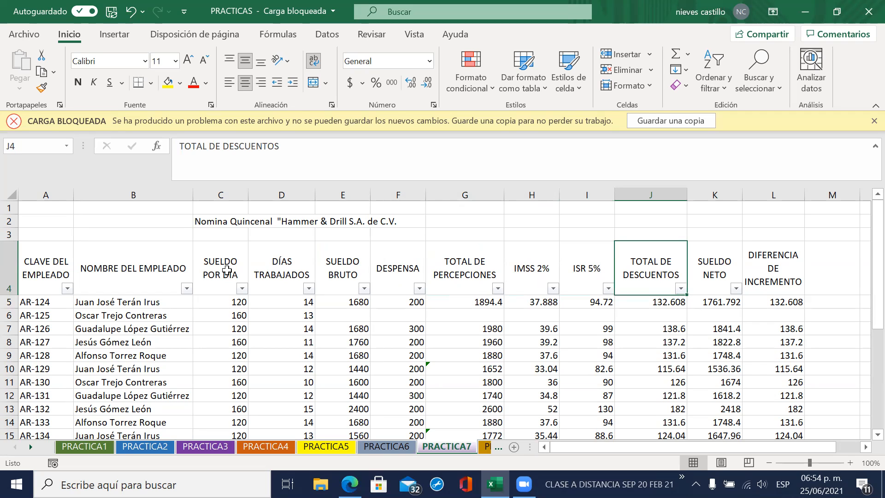
pyautogui.press('Left')
pyautogui.press('Left')
pyautogui.press('Right')
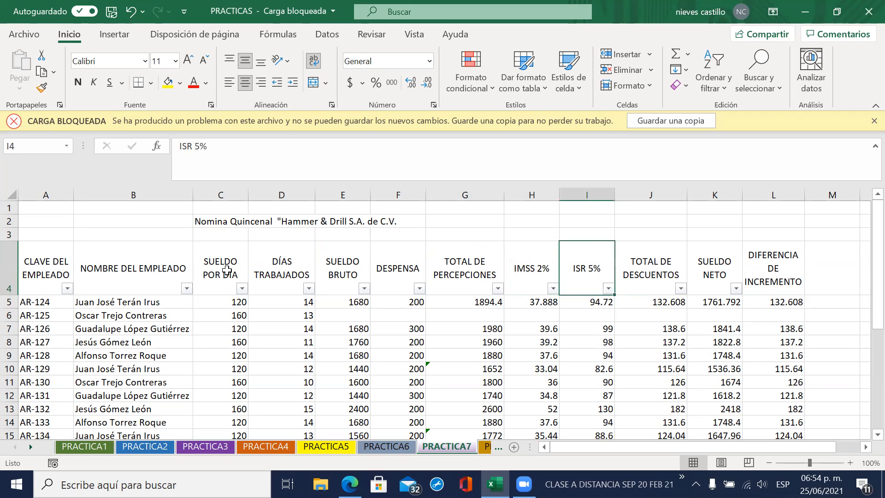
pyautogui.press('Right')
pyautogui.press('Right')
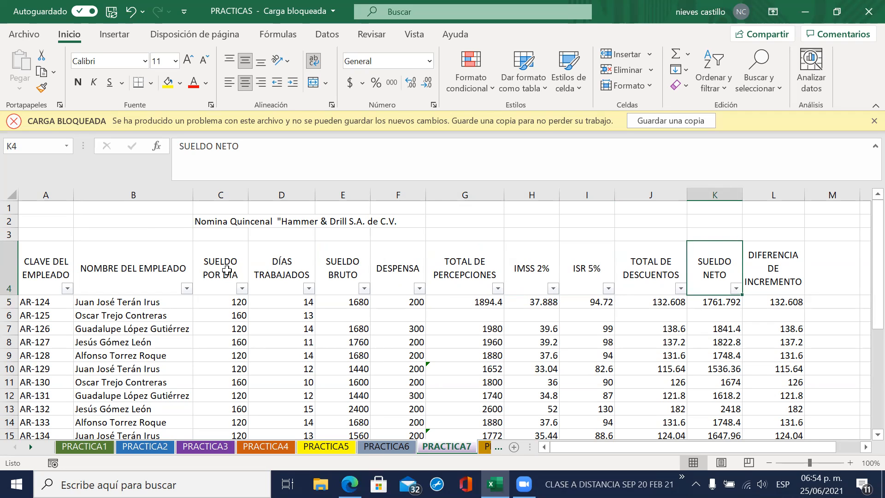
pyautogui.press('Down')
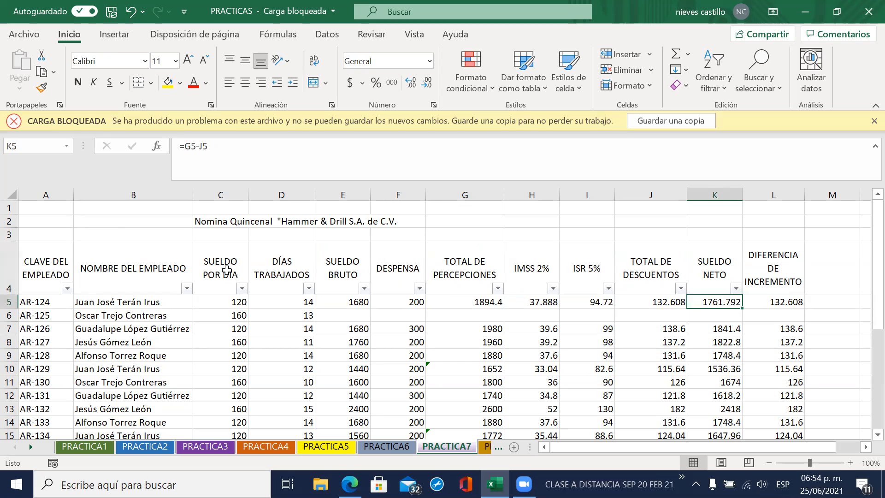
pyautogui.press('Up')
pyautogui.press('Right')
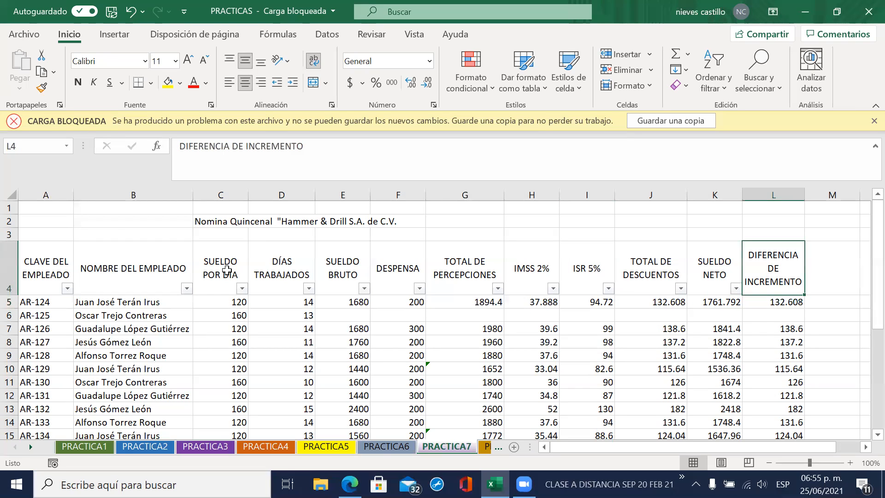
# - Look through the first employee entries under the NOMBRE DEL EMPLEADO heading
pyautogui.press('Left')
pyautogui.press('Left')
pyautogui.press('Left')
pyautogui.press('Left')
pyautogui.press('Left')
pyautogui.press('Left')
pyautogui.press('Left')
pyautogui.press('Left')
pyautogui.press('Left')
pyautogui.press('Left')
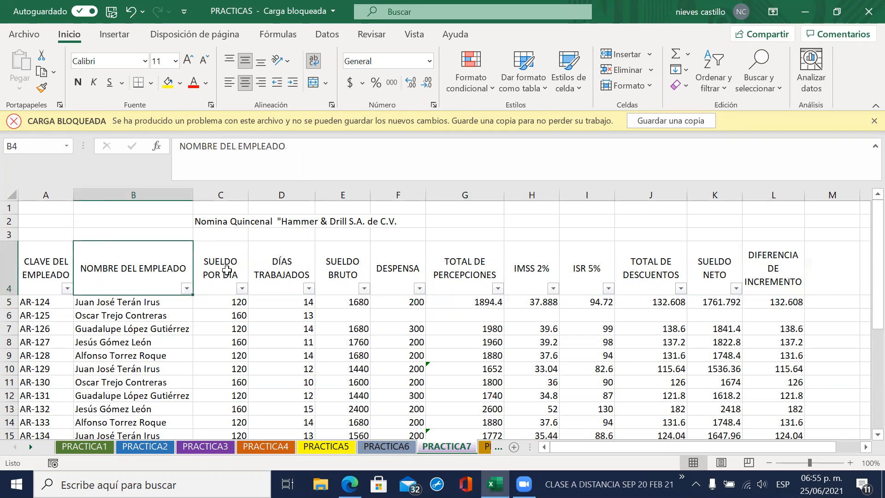
pyautogui.press('Down')
pyautogui.press('Down')
pyautogui.press('Down')
pyautogui.press('Down')
pyautogui.press('Down')
pyautogui.press('Down')
pyautogui.press('Down')
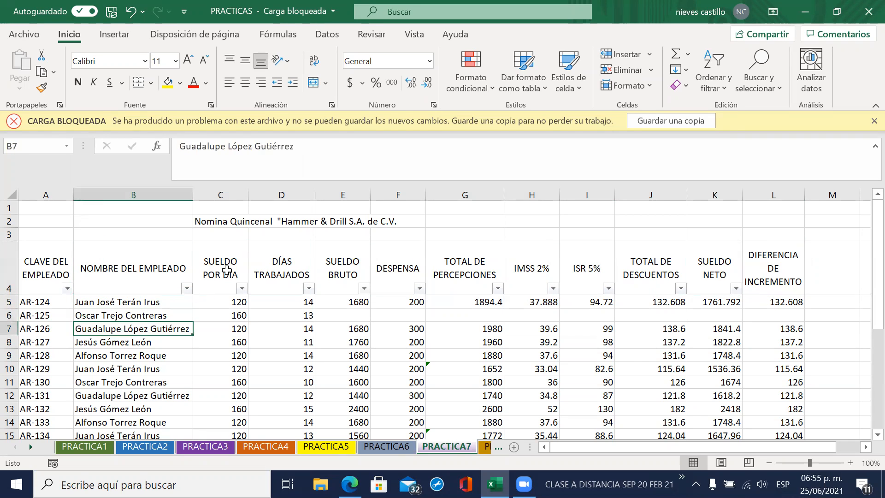
pyautogui.press('Up')
pyautogui.press('Up')
pyautogui.press('Up')
pyautogui.press('Up')
pyautogui.press('Up')
pyautogui.press('Up')
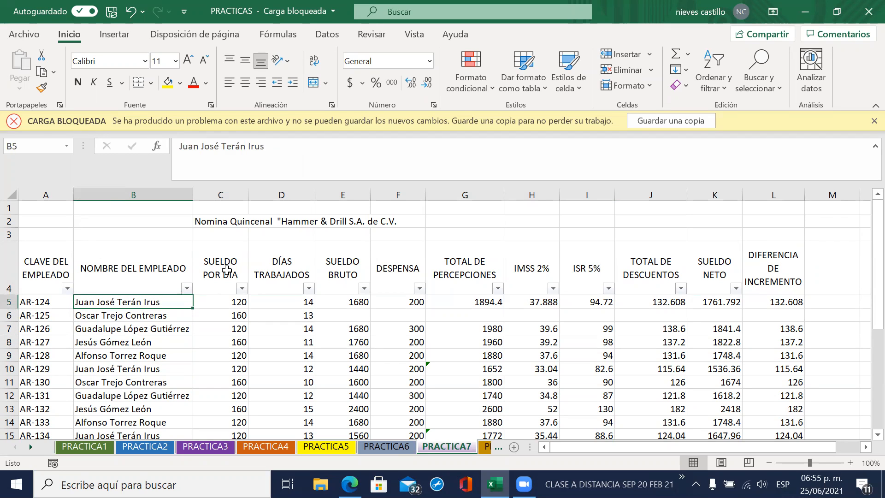
# - Examine the SUELDO BRUTO formula in cell E5 and the cells it references, leaving it unedited
pyautogui.press('Right')
pyautogui.press('Right')
pyautogui.press('Right')
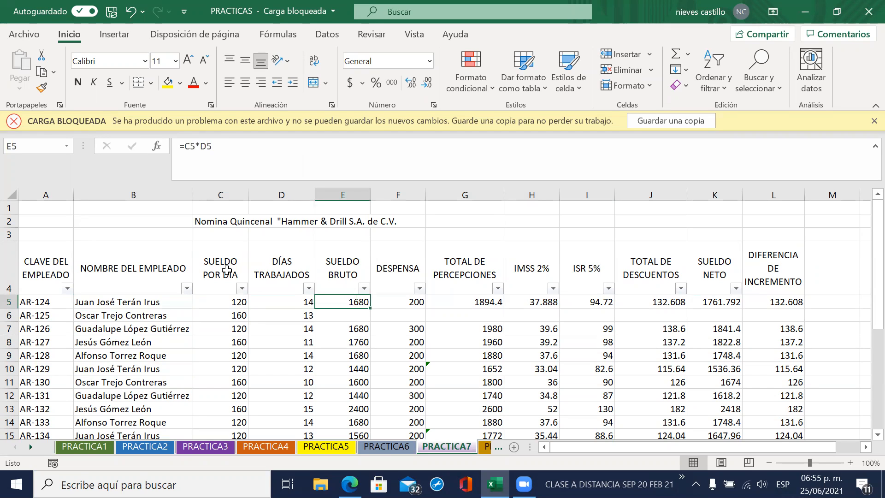
pyautogui.press('Up')
pyautogui.press('Down')
pyautogui.press('Down')
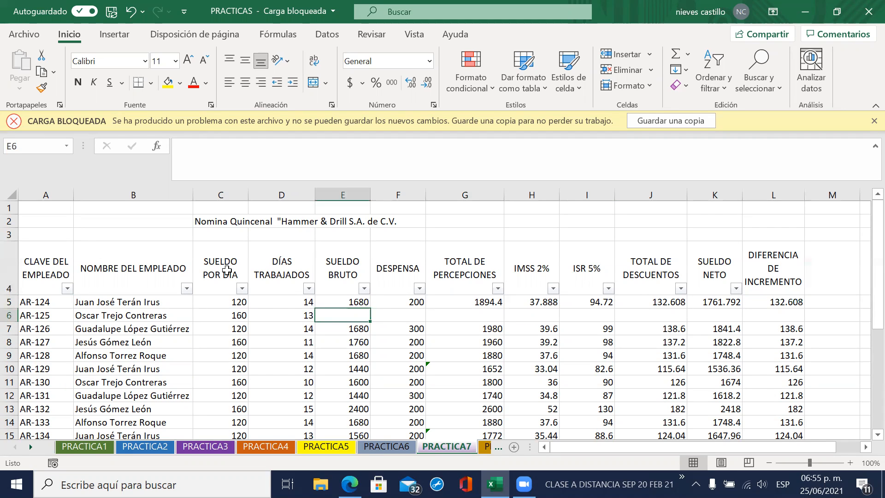
pyautogui.press('Up')
pyautogui.press('Up')
pyautogui.press('Up')
pyautogui.press('Down')
pyautogui.press('Down')
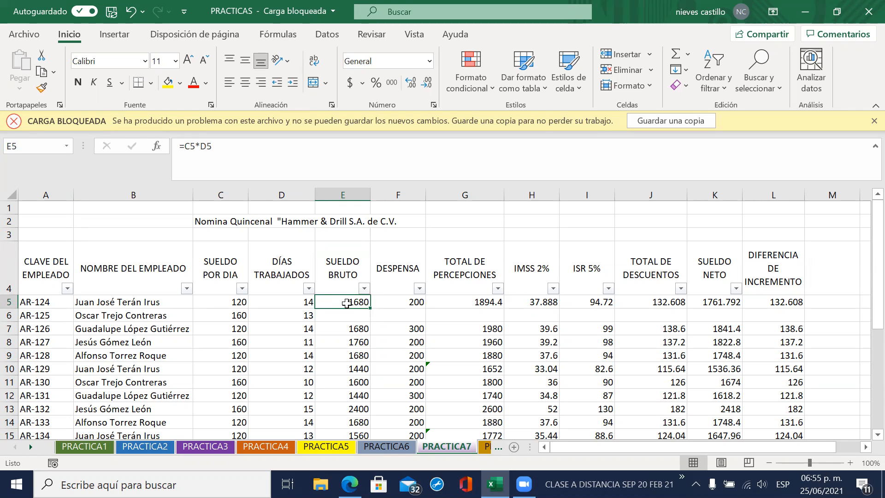
pyautogui.doubleClick(349, 303)
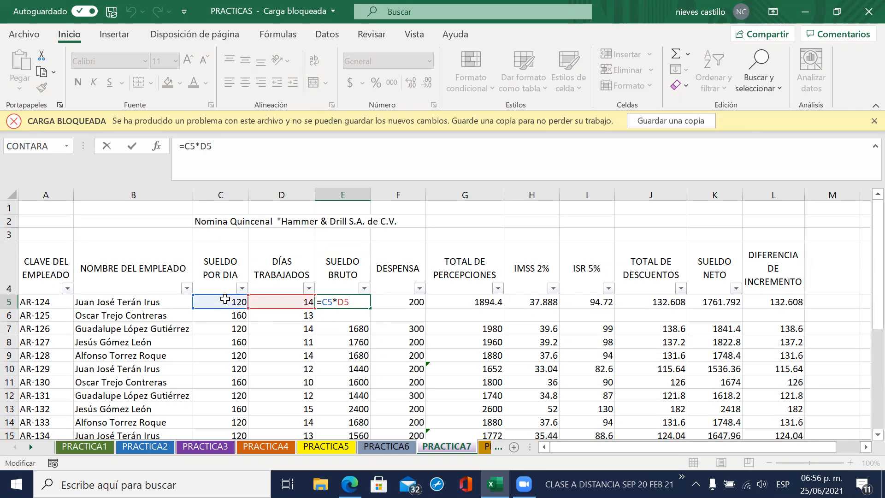
pyautogui.press('Escape')
# - Calculate the SUELDO BRUTO in cell E6 with the formula =C6*D6
pyautogui.click(333, 317)
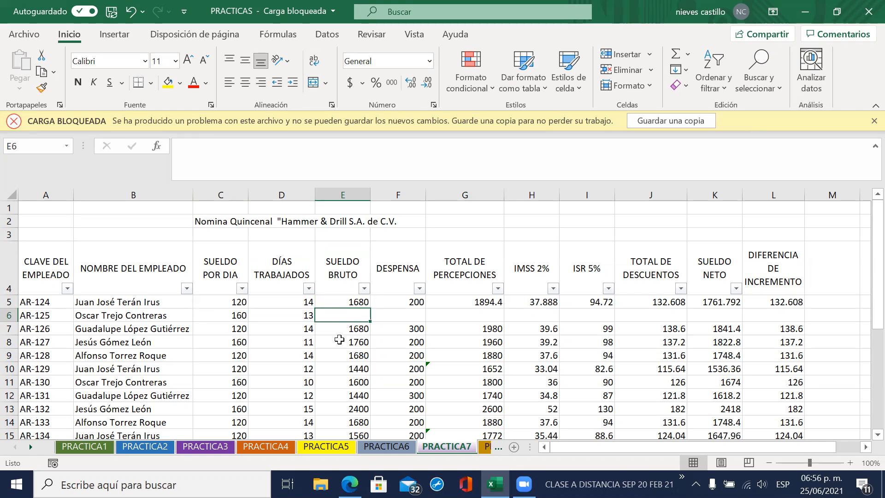
pyautogui.write('=')
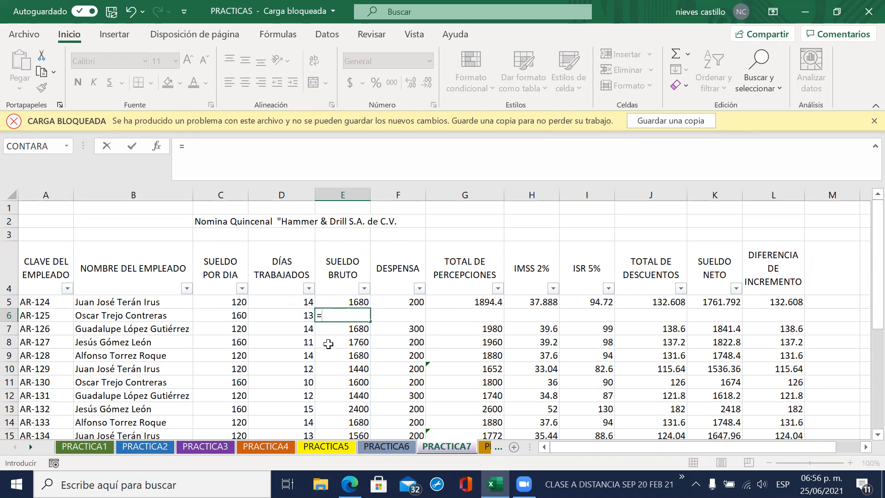
pyautogui.click(230, 315)
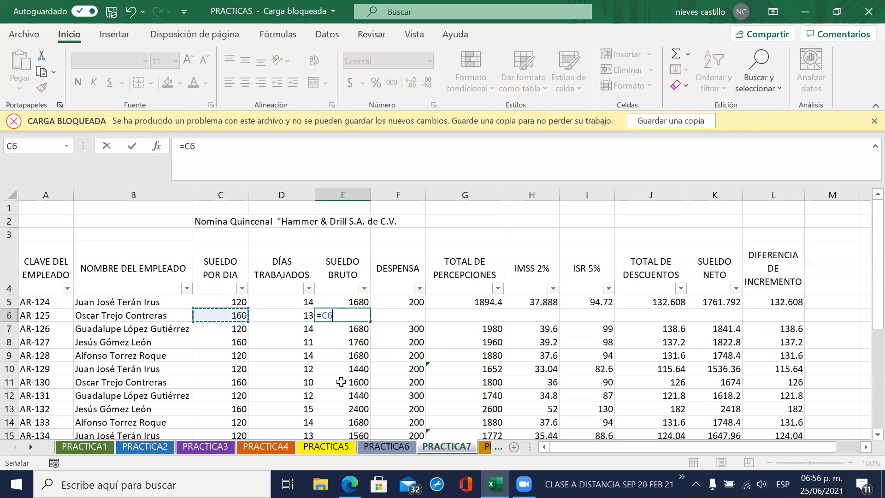
pyautogui.write('*')
pyautogui.click(283, 316)
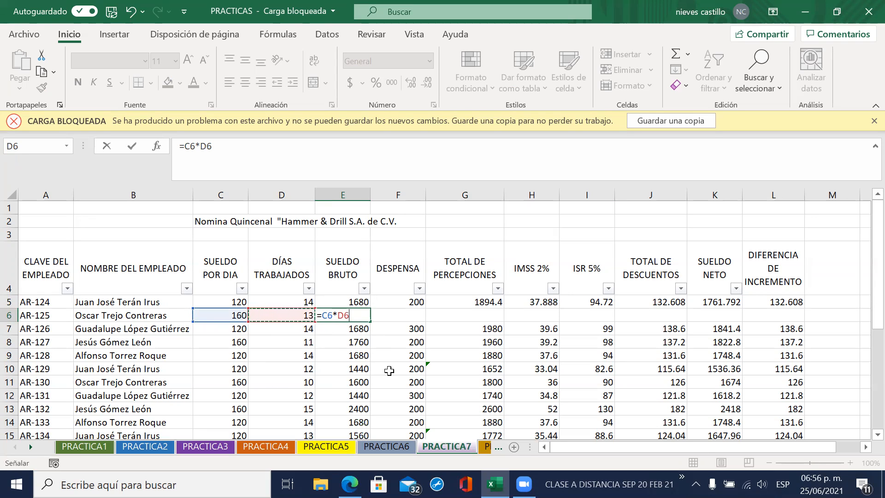
pyautogui.press('Return')
# - Enter 200 as the DESPENSA amount in cell F6
pyautogui.press('Up')
pyautogui.press('Right')
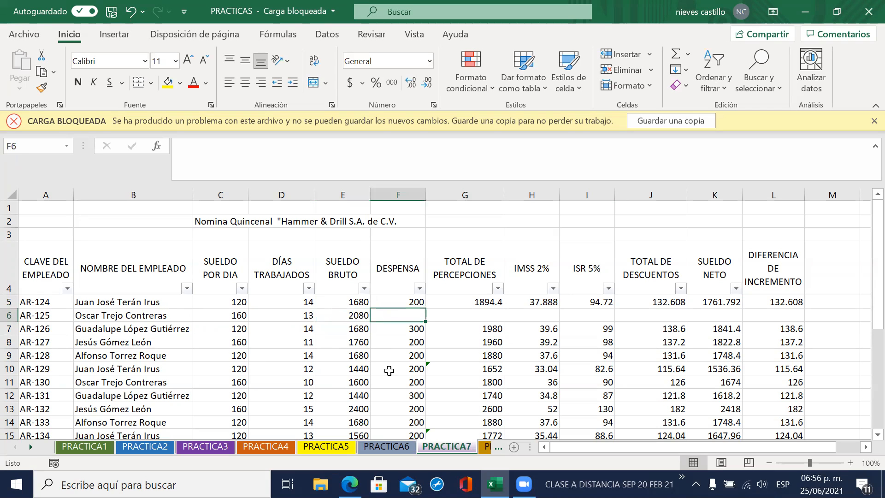
pyautogui.press('Up')
pyautogui.press('Up')
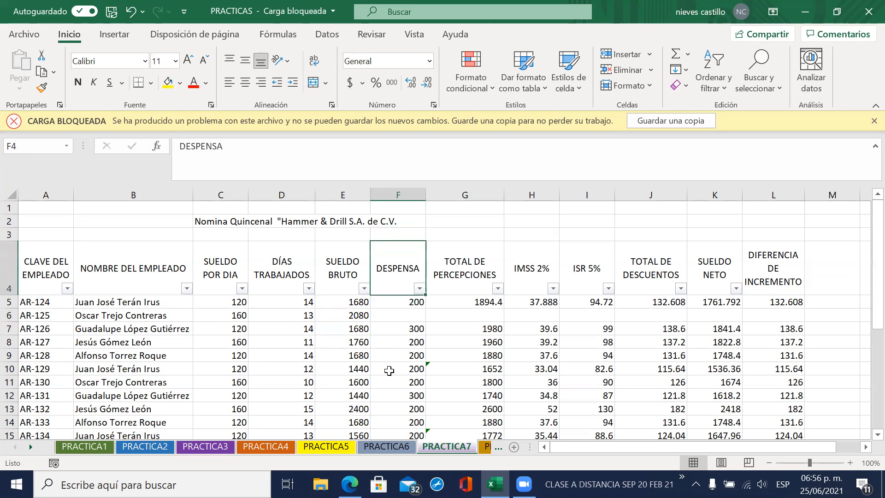
pyautogui.press('Down')
pyautogui.press('Down')
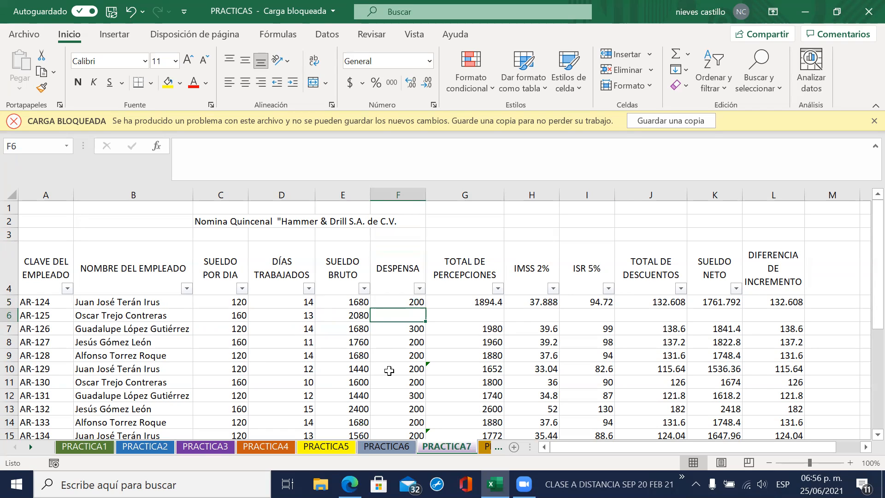
pyautogui.write('200')
pyautogui.press('Tab')
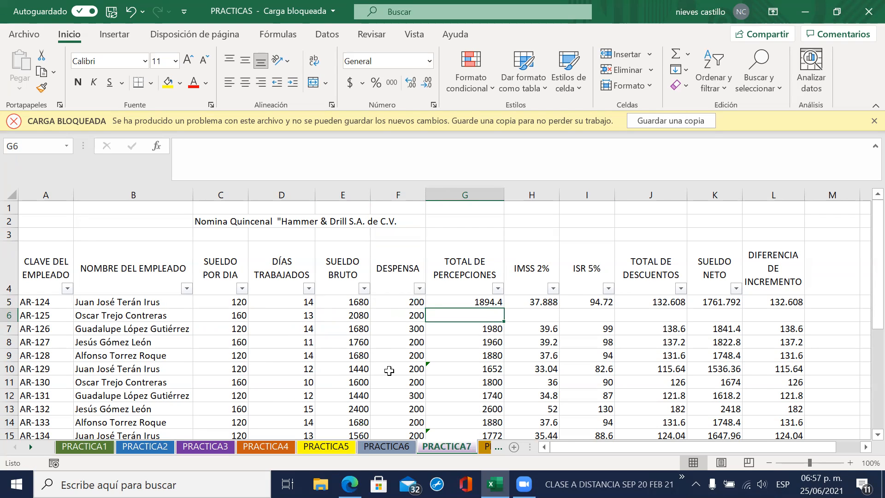
# - Examine the TOTAL DE PERCEPCIONES formula in cell G5 and the cells it references, leaving it unedited
pyautogui.press('Up')
pyautogui.press('Up')
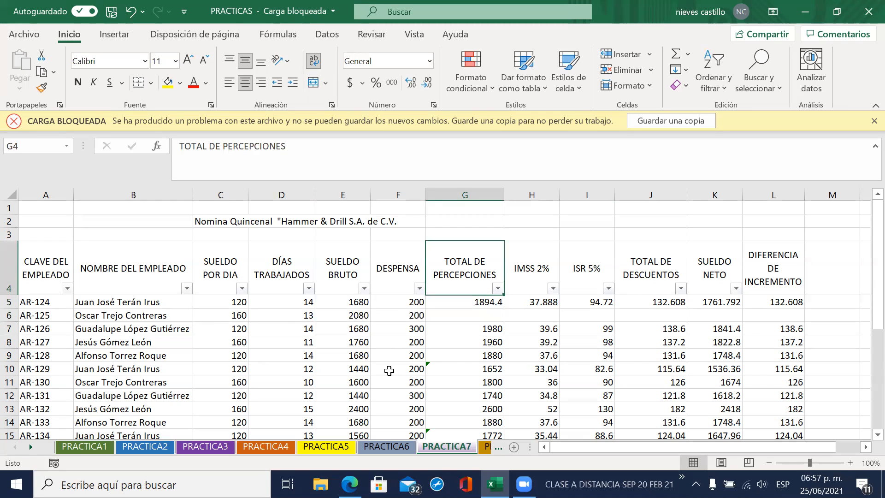
pyautogui.press('Down')
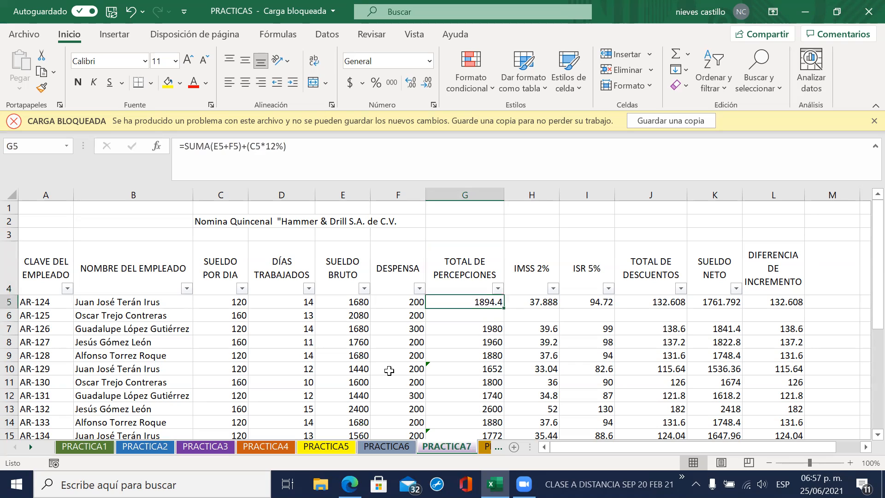
pyautogui.doubleClick(462, 302)
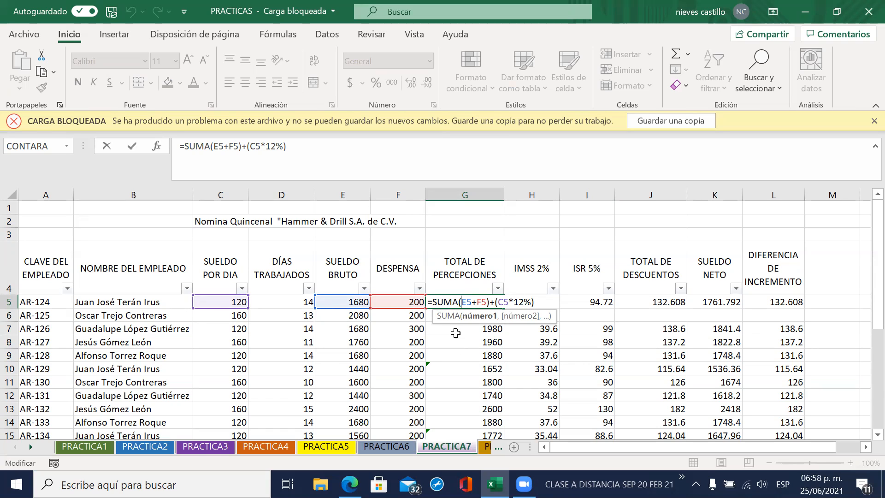
pyautogui.hotkey('ctrl', 'Return')
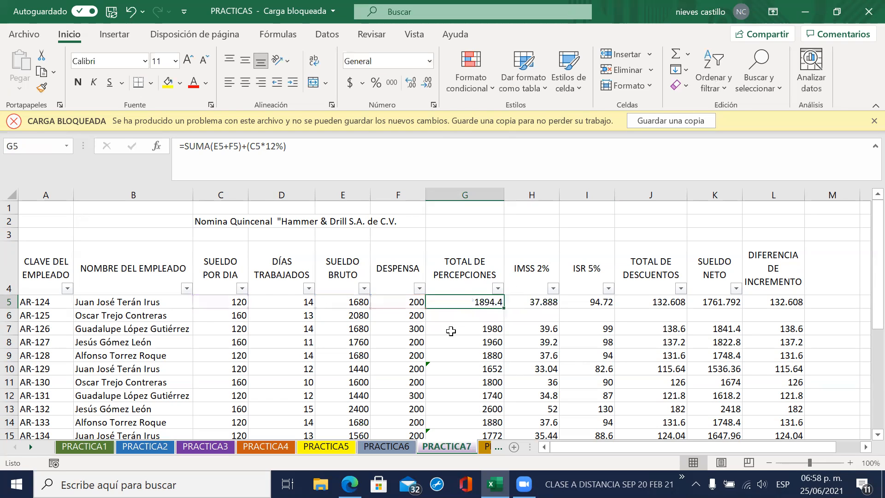
# - Write the TOTAL DE PERCEPCIONES formula =SUMA(E6+F6)+(C6*12%) in cell G6
pyautogui.click(459, 318)
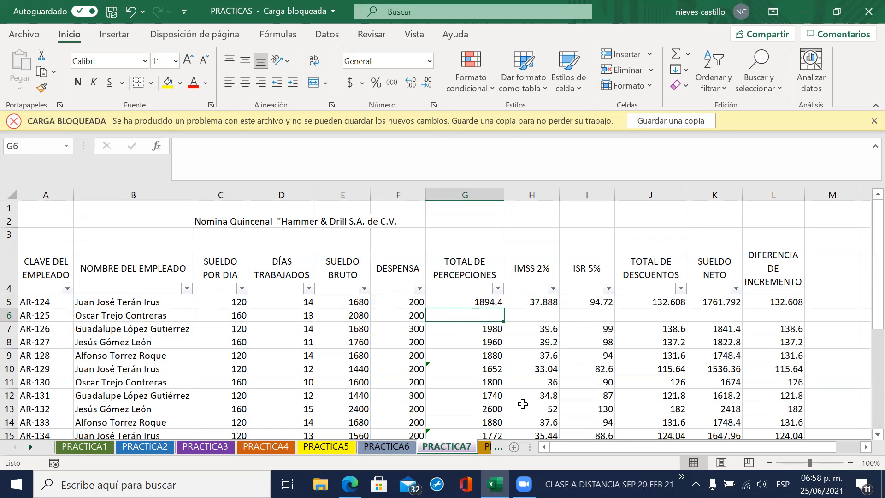
pyautogui.write('=SUMA')
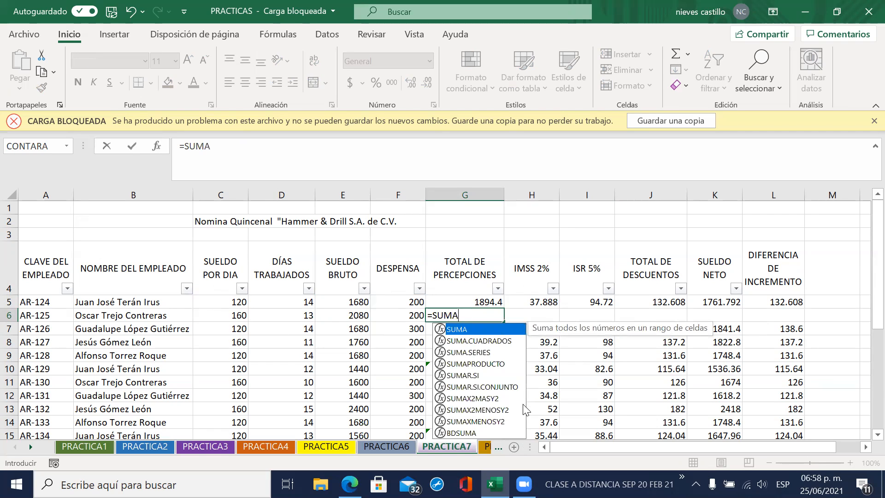
pyautogui.write('(')
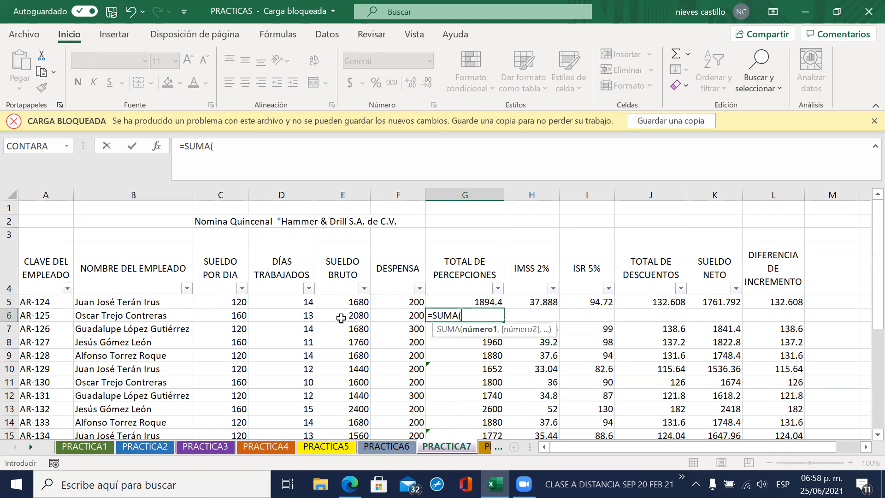
pyautogui.click(341, 315)
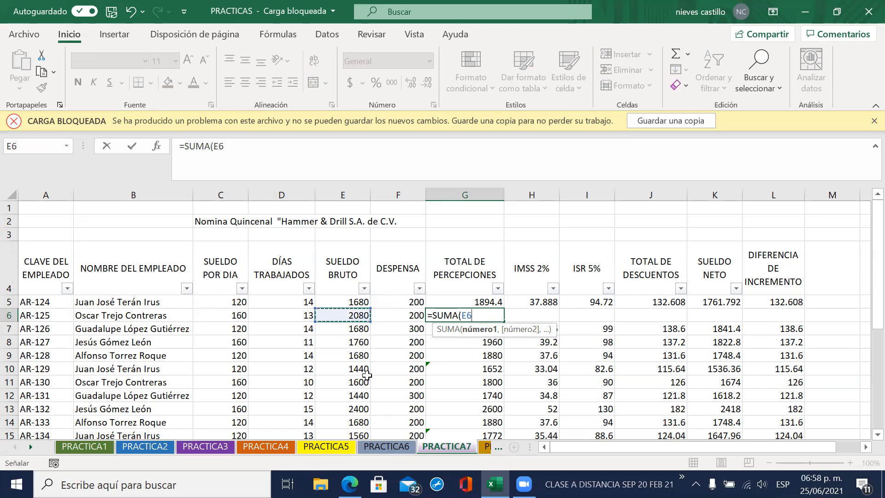
pyautogui.write('+')
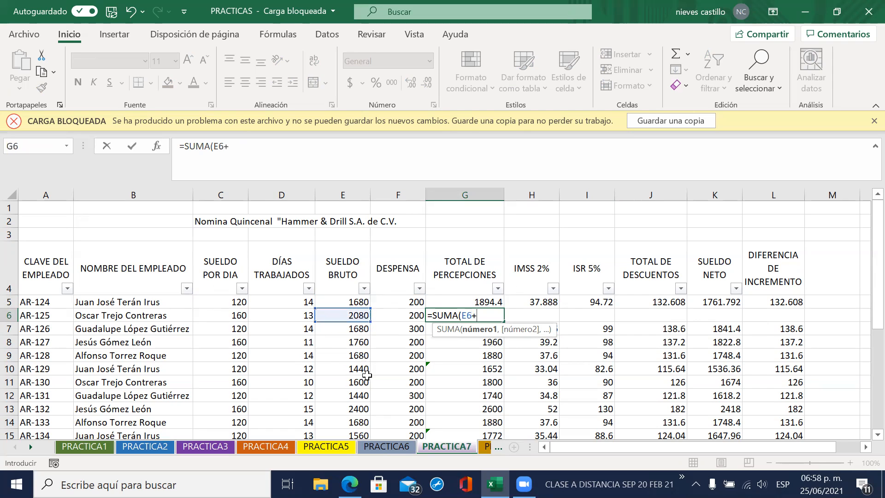
pyautogui.click(404, 314)
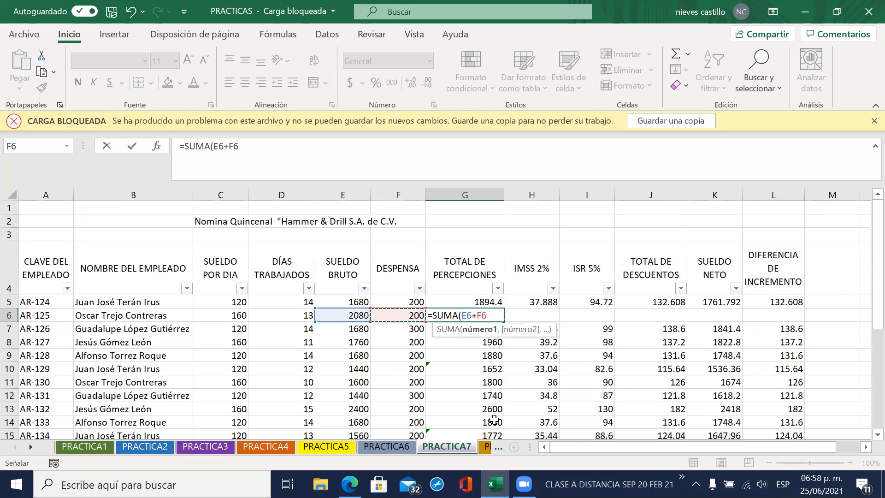
pyautogui.write(')+(')
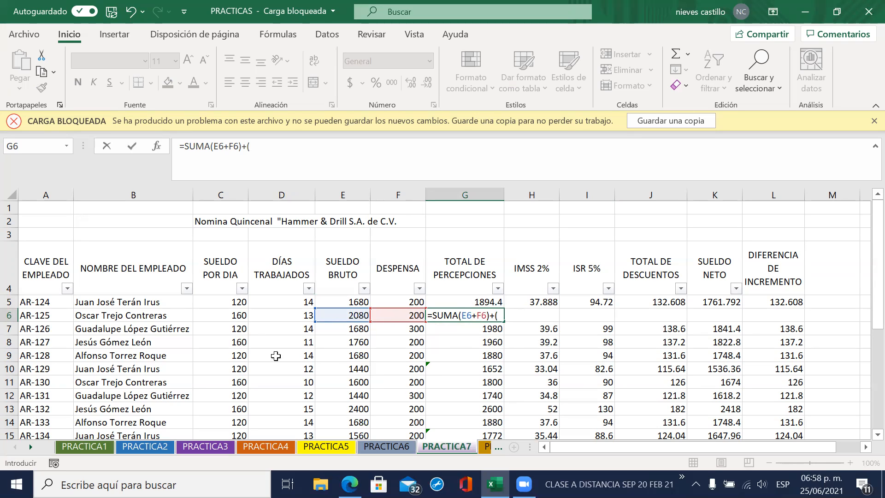
pyautogui.click(229, 315)
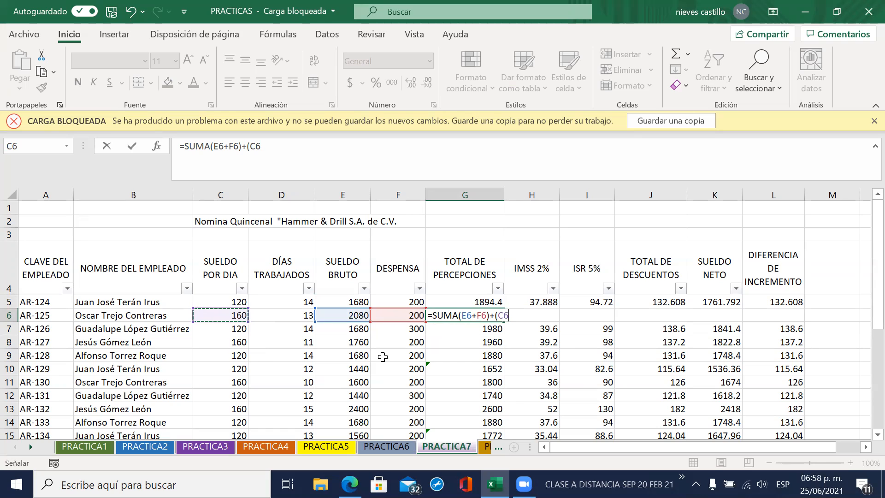
pyautogui.write('*12%)')
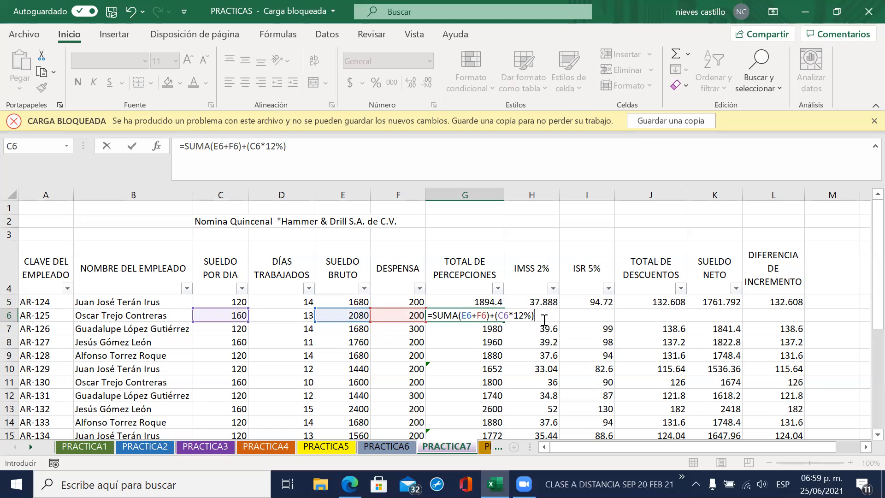
# - Enclose both terms of the G6 formula inside the SUMA function, entering =SUMA((E6+F6)+(C6*12%))
pyautogui.click(461, 317)
pyautogui.write('(')
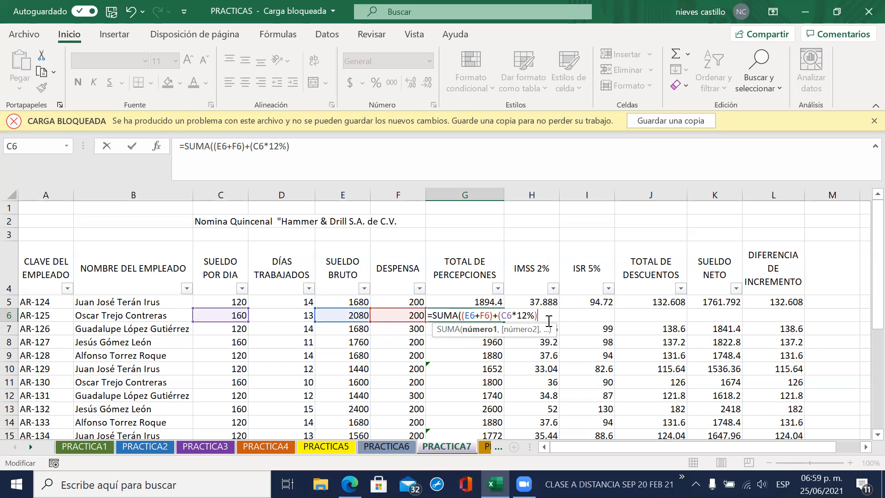
pyautogui.write(')')
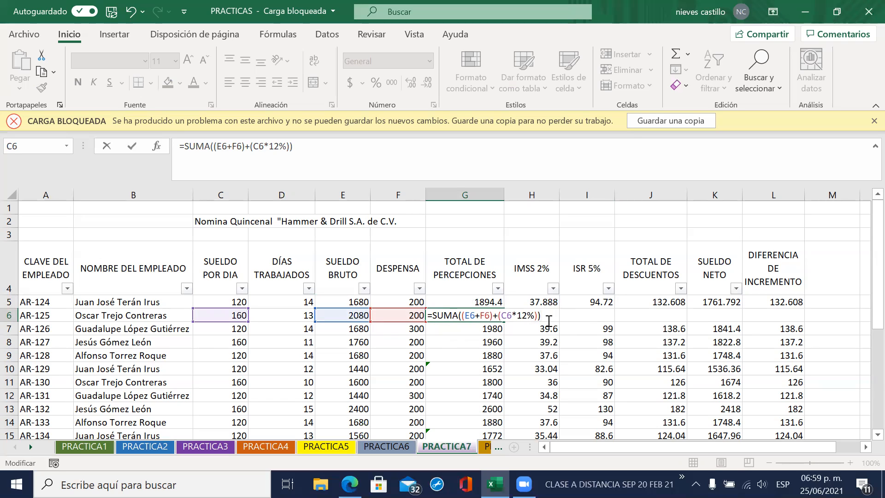
pyautogui.press('Return')
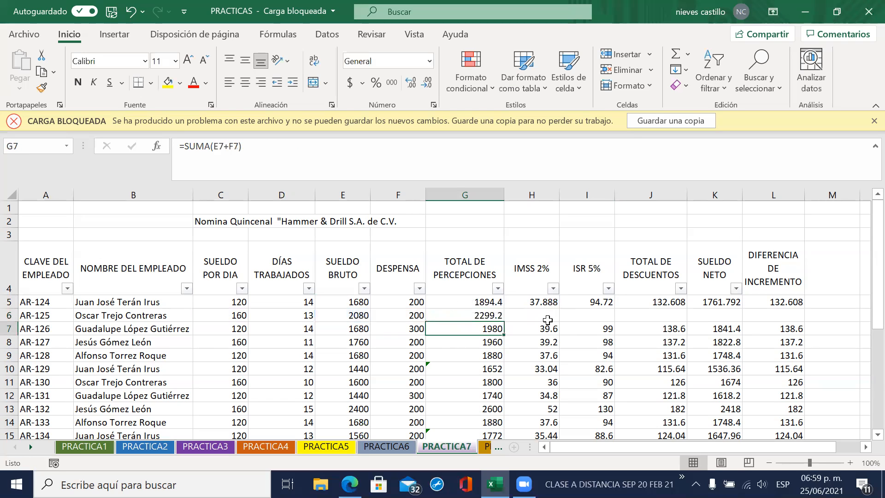
# - Compare G6 with G5 and remove the extra outer parentheses from G6, leaving =SUMA(E6+F6)+(C6*12%)
pyautogui.click(484, 312)
pyautogui.click(481, 301)
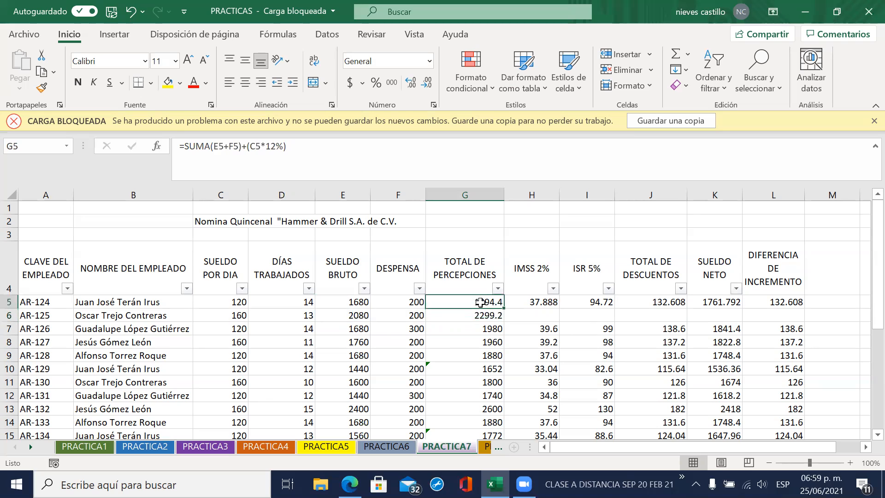
pyautogui.click(481, 316)
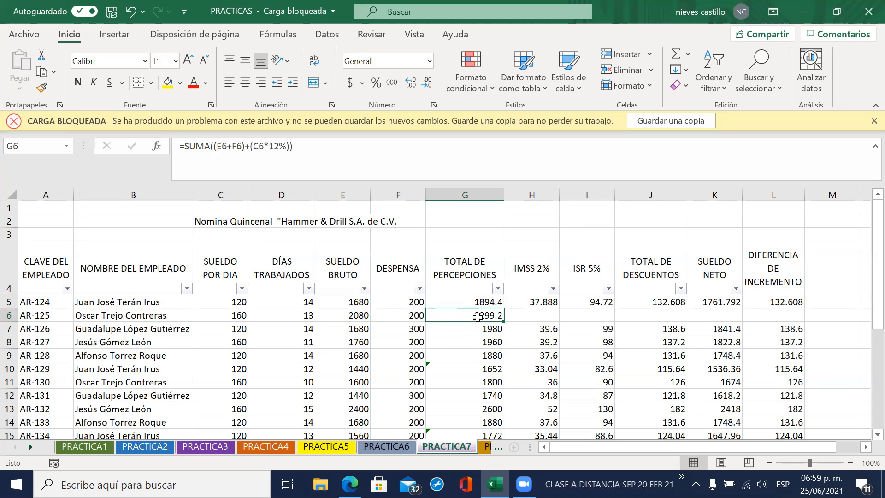
pyautogui.doubleClick(481, 316)
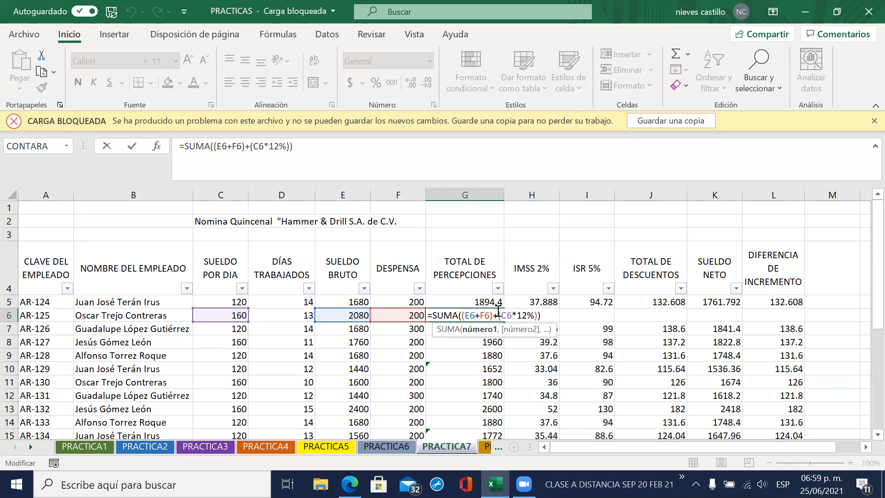
pyautogui.click(463, 311)
pyautogui.press('BackSpace')
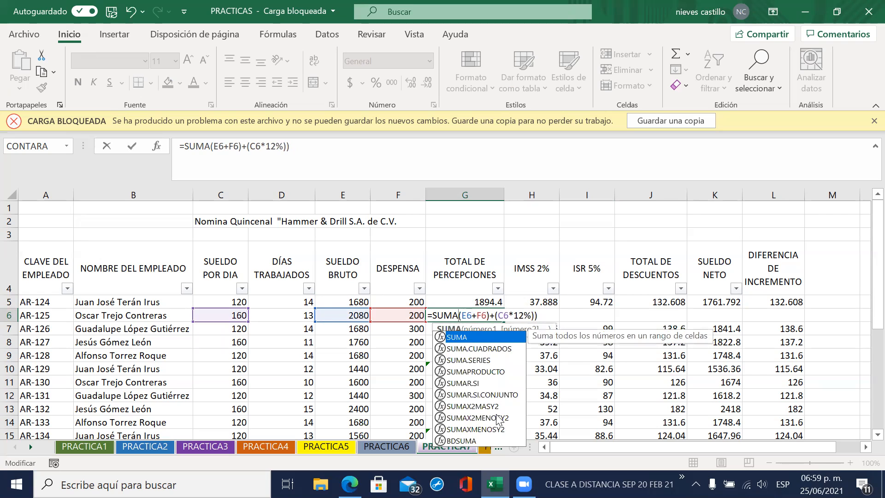
pyautogui.click(538, 316)
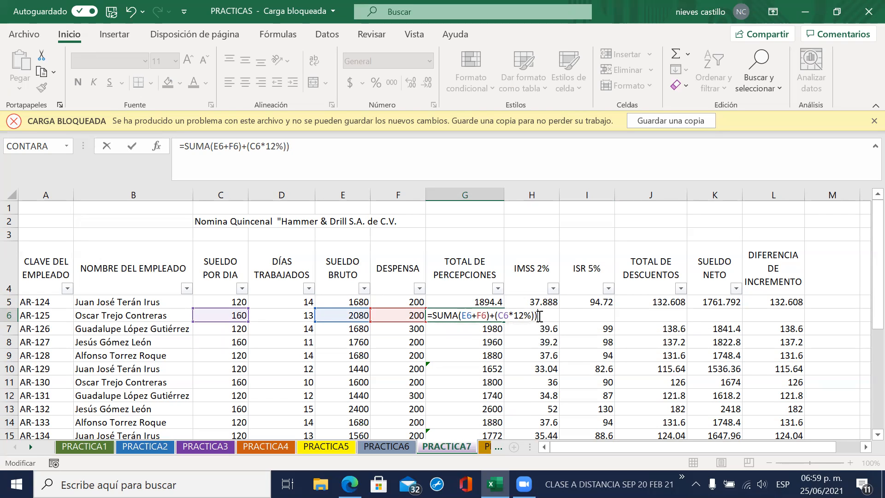
pyautogui.press('Return')
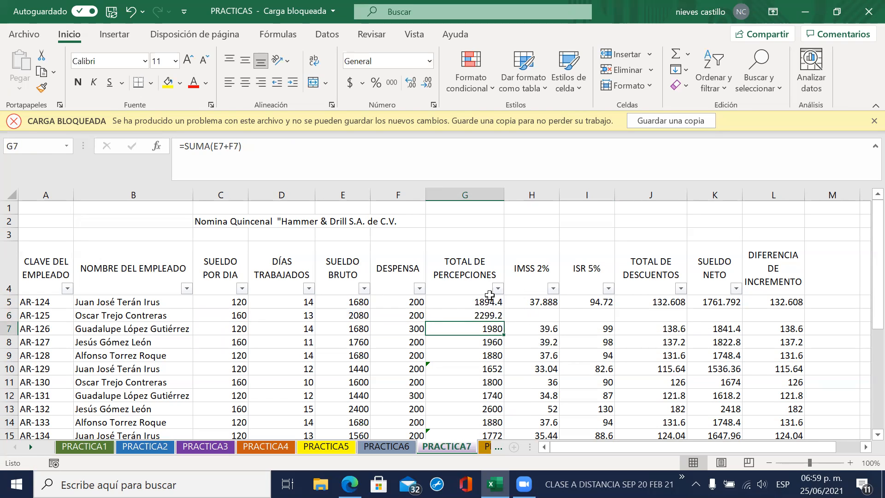
pyautogui.click(479, 316)
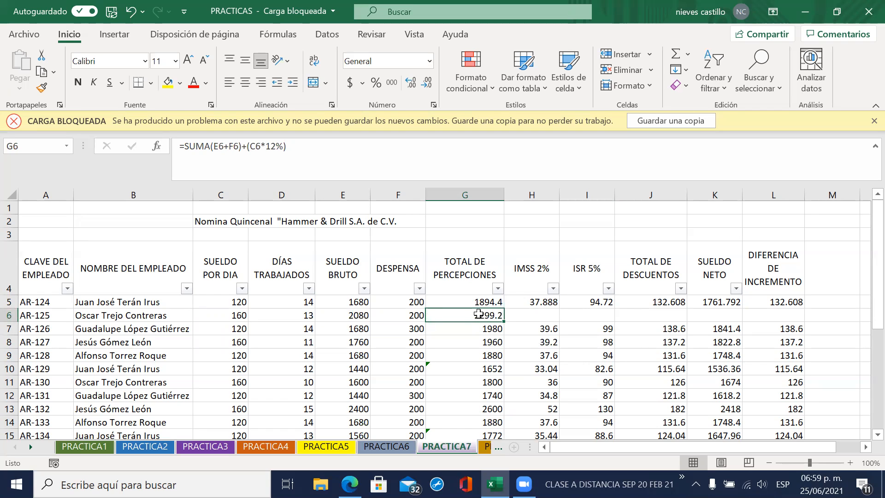
pyautogui.click(479, 328)
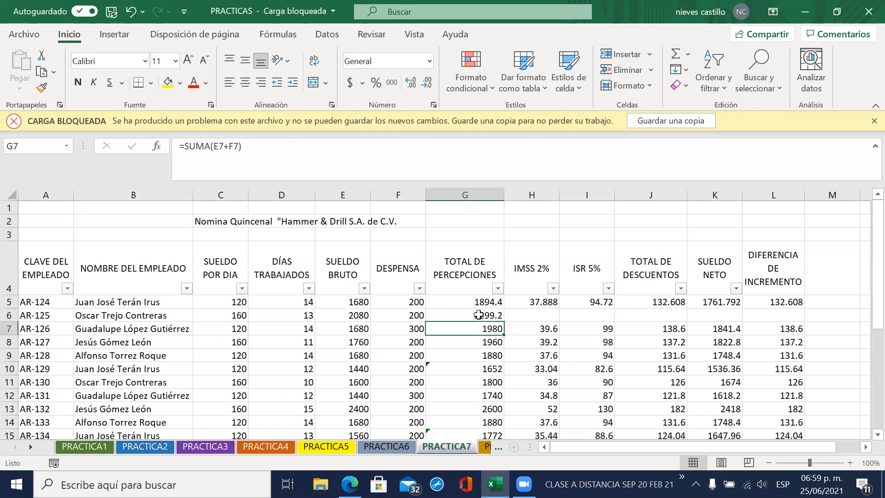
pyautogui.click(480, 315)
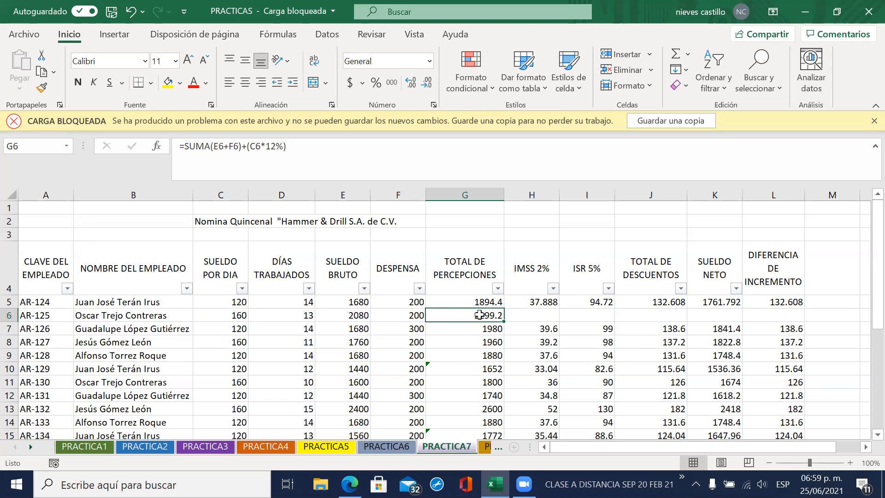
pyautogui.doubleClick(480, 315)
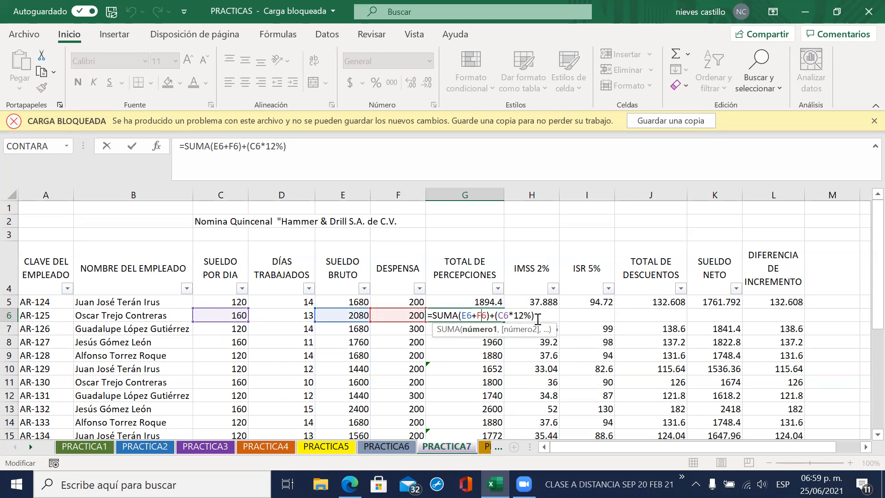
pyautogui.click(458, 314)
pyautogui.write('/')
pyautogui.press('BackSpace')
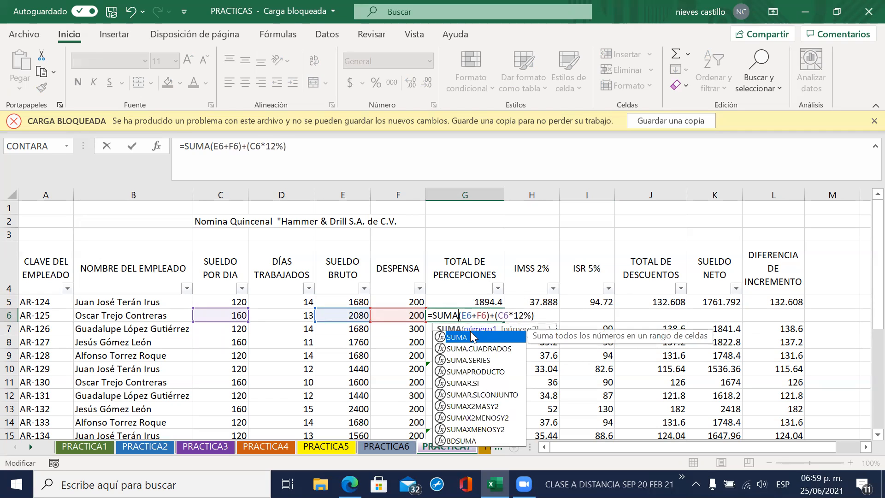
pyautogui.write('(')
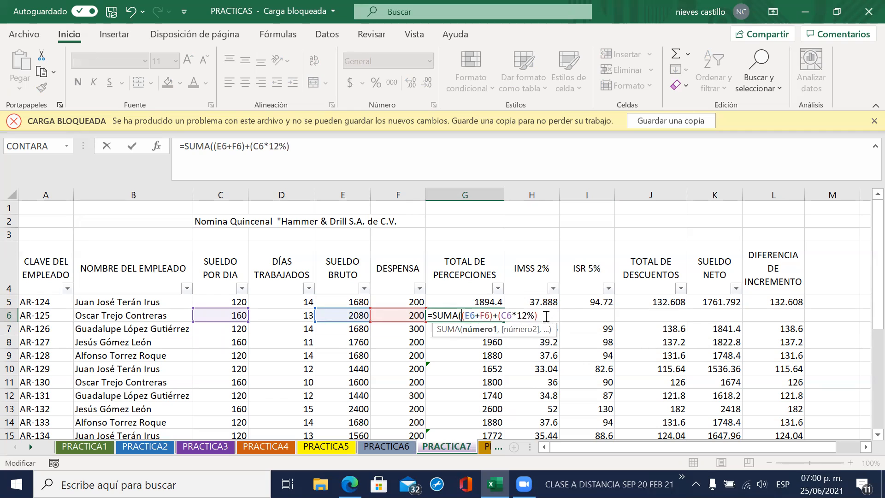
pyautogui.write(')')
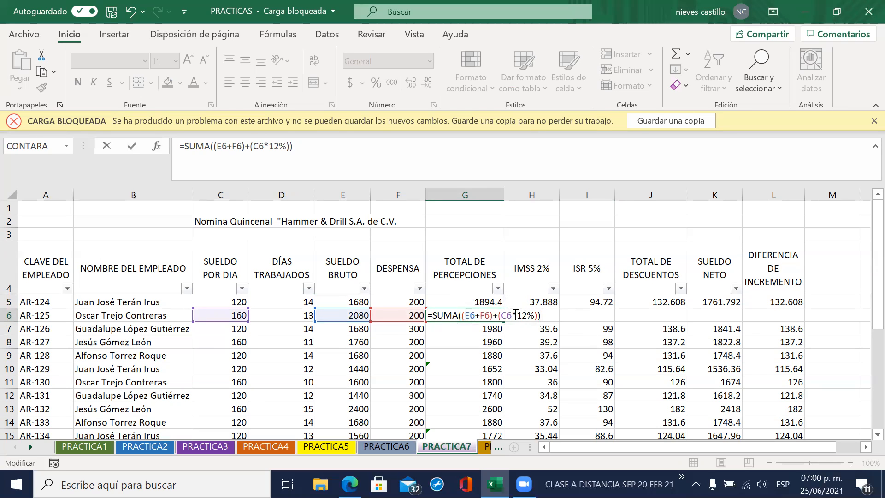
pyautogui.press('Escape')
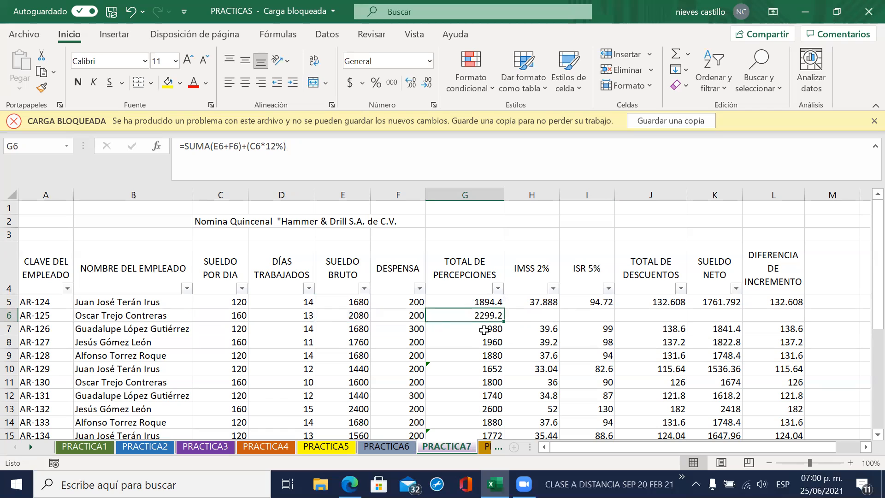
# - Replace the TOTAL DE PERCEPCIONES formula in cell G7 with the plain addition =E7+F7, without the SUMA function
pyautogui.click(484, 330)
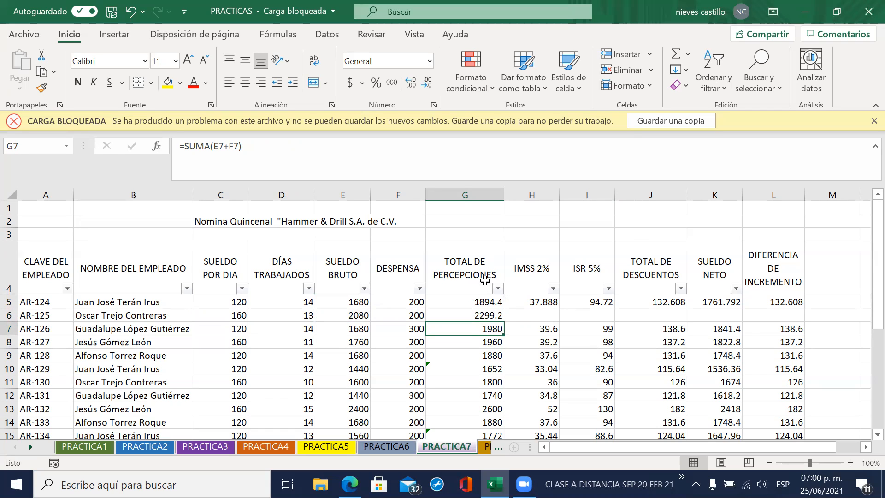
pyautogui.doubleClick(467, 326)
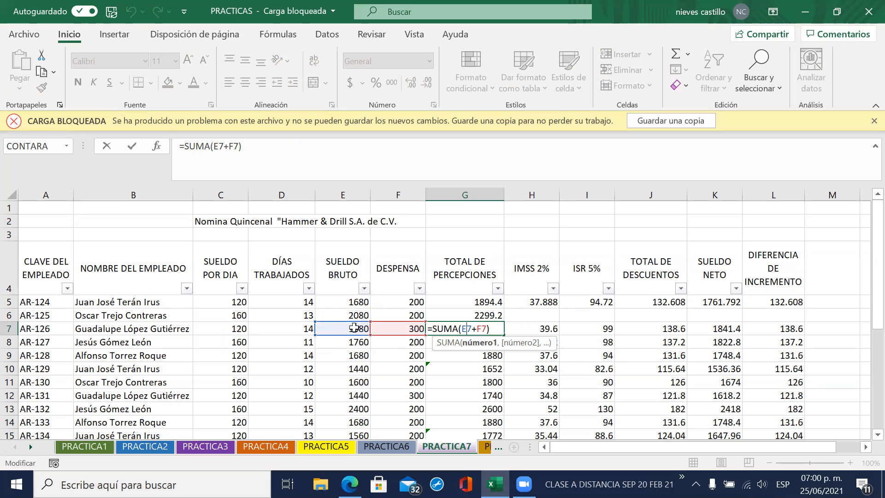
pyautogui.click(496, 324)
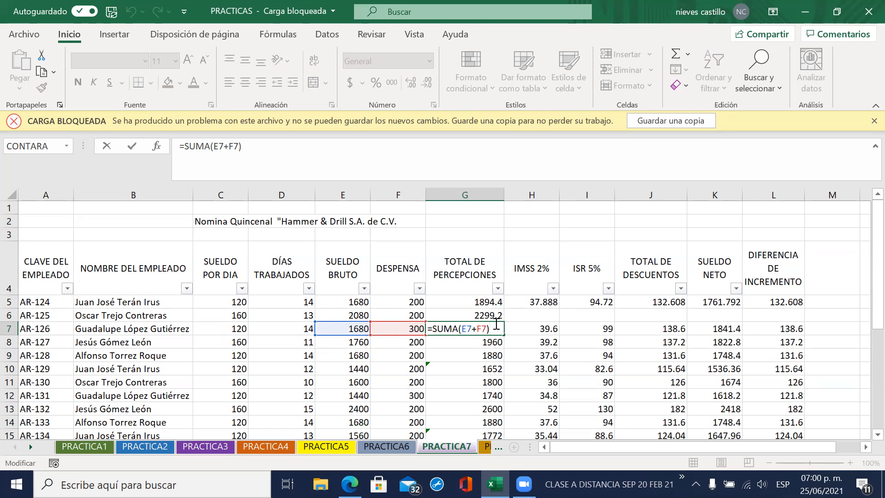
pyautogui.press('Left')
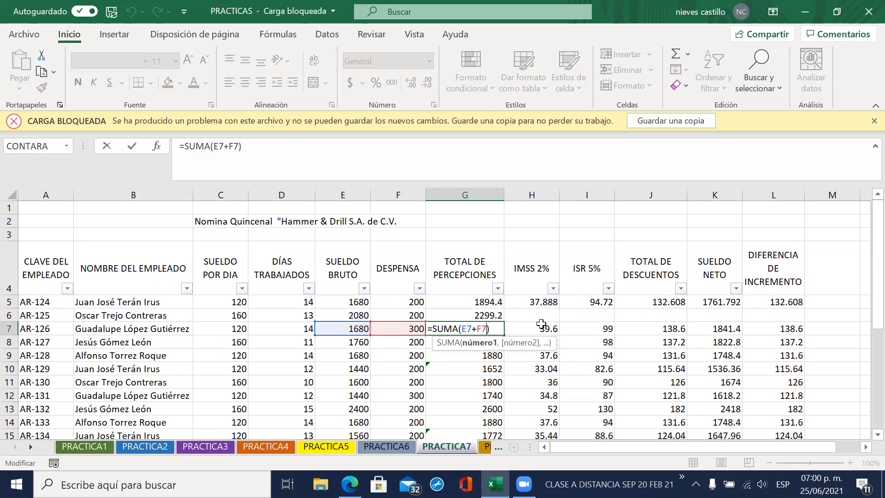
pyautogui.press('BackSpace')
pyautogui.press('BackSpace')
pyautogui.press('BackSpace')
pyautogui.press('BackSpace')
pyautogui.press('BackSpace')
pyautogui.press('BackSpace')
pyautogui.press('BackSpace')
pyautogui.press('BackSpace')
pyautogui.press('BackSpace')
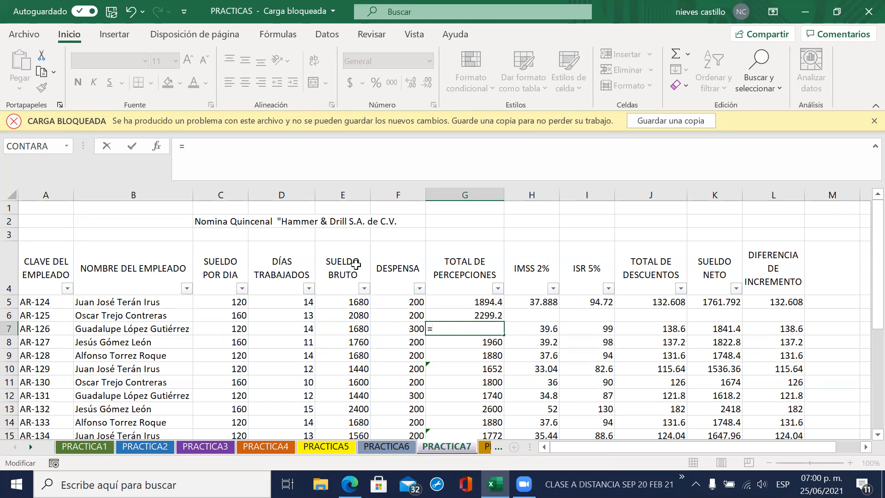
pyautogui.click(346, 329)
pyautogui.write('+')
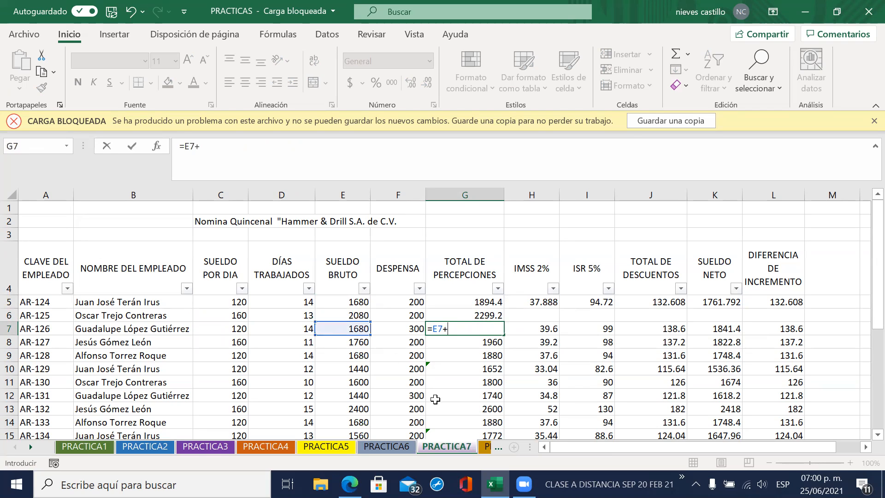
pyautogui.click(409, 328)
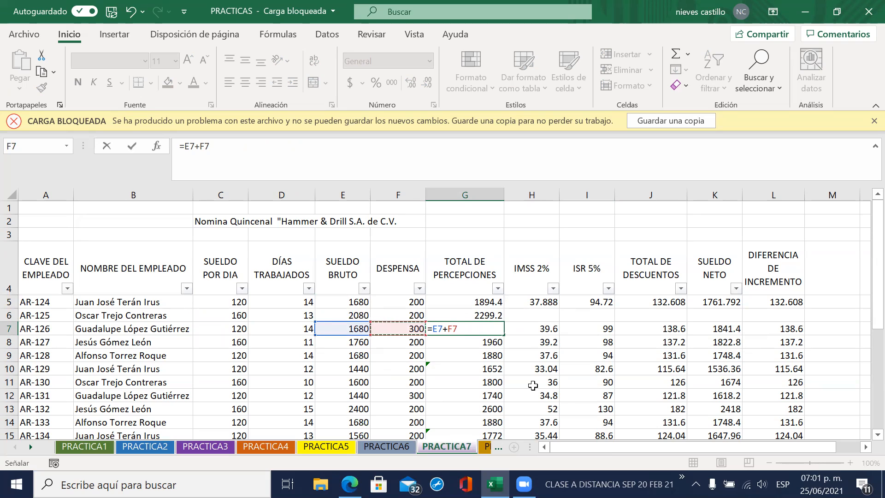
pyautogui.press('Return')
pyautogui.press('Up')
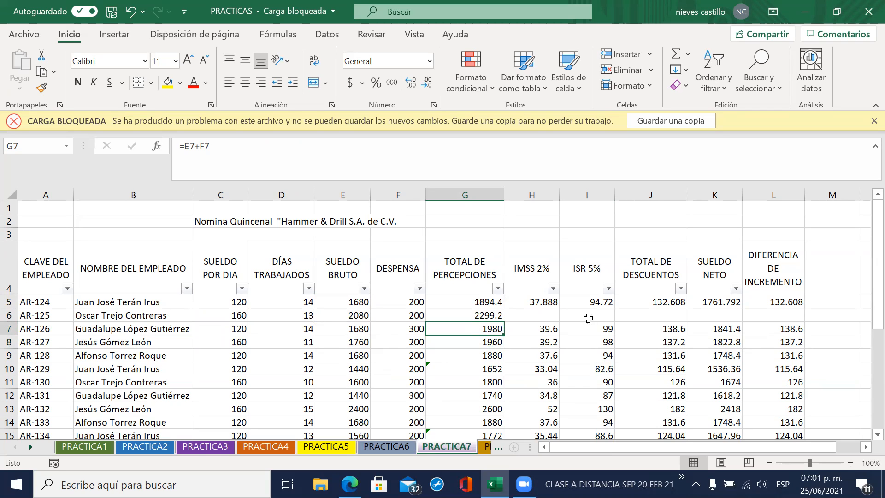
# - Check the IMSS 2% formula in H5 and write its equivalent =G6*2% in cell H6
pyautogui.click(531, 314)
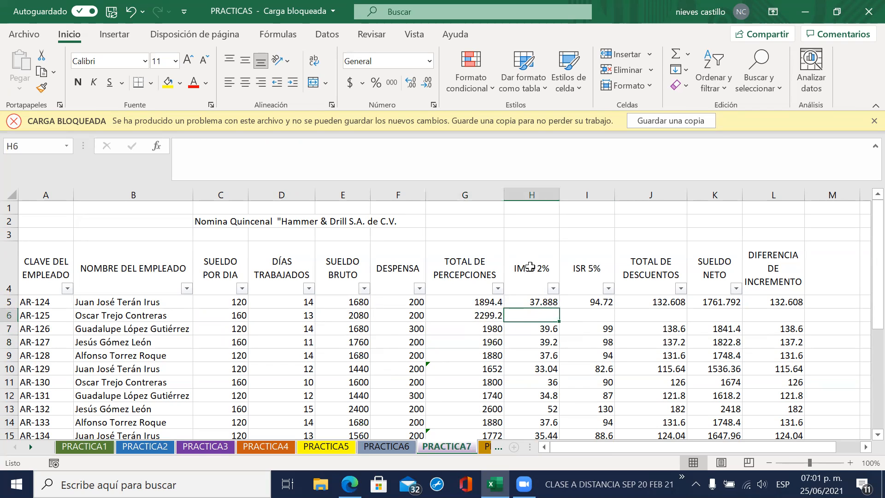
pyautogui.click(536, 304)
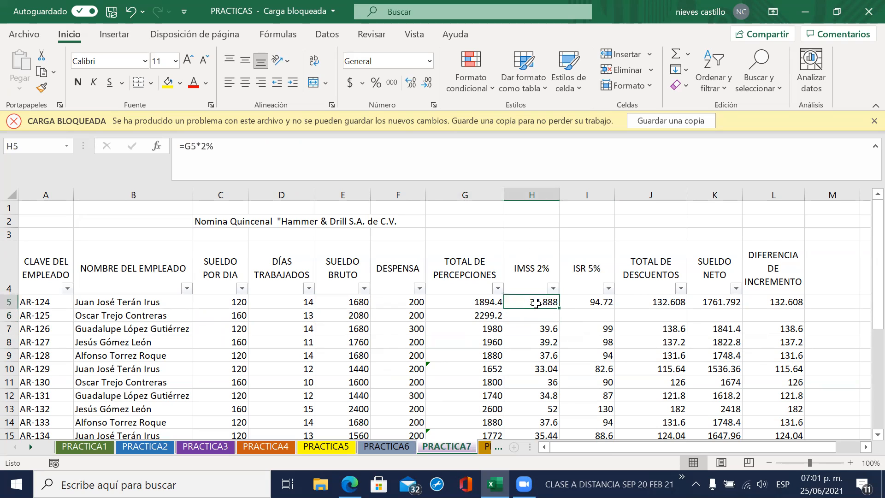
pyautogui.doubleClick(535, 302)
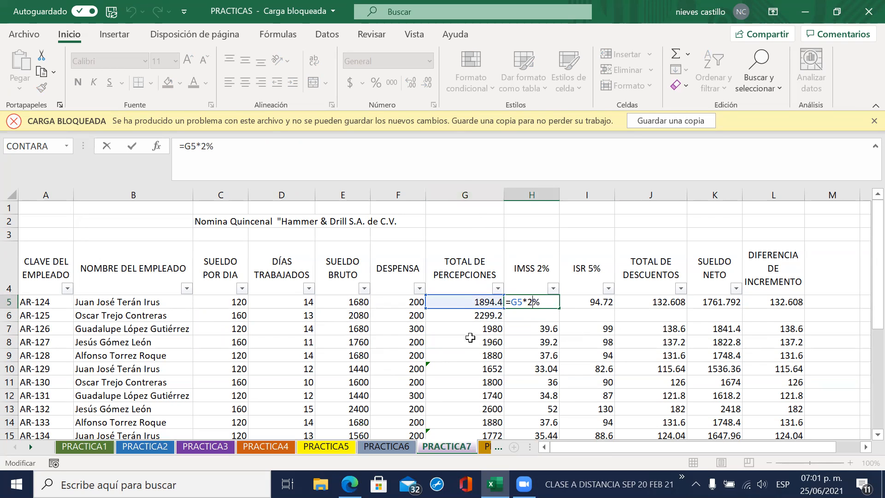
pyautogui.click(527, 313)
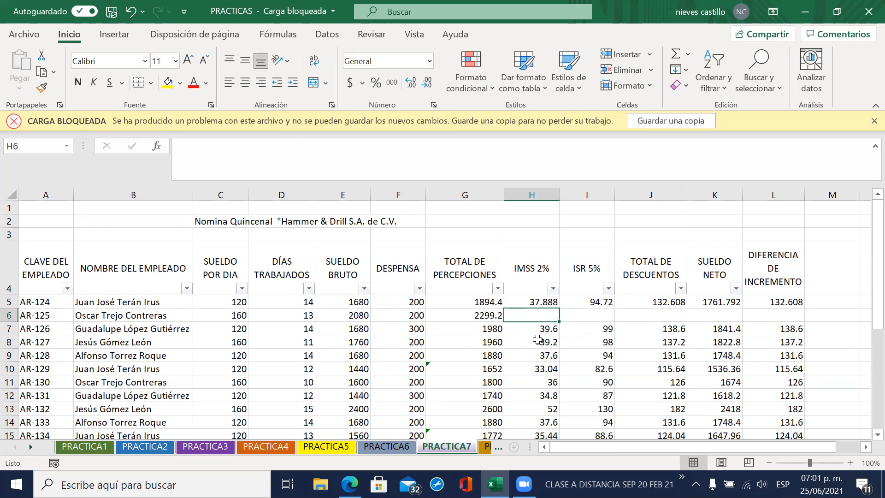
pyautogui.write('=')
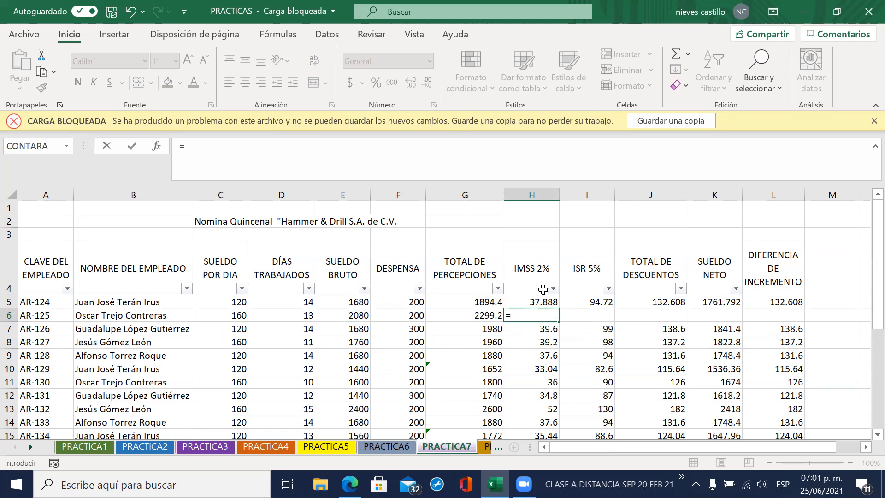
pyautogui.click(480, 314)
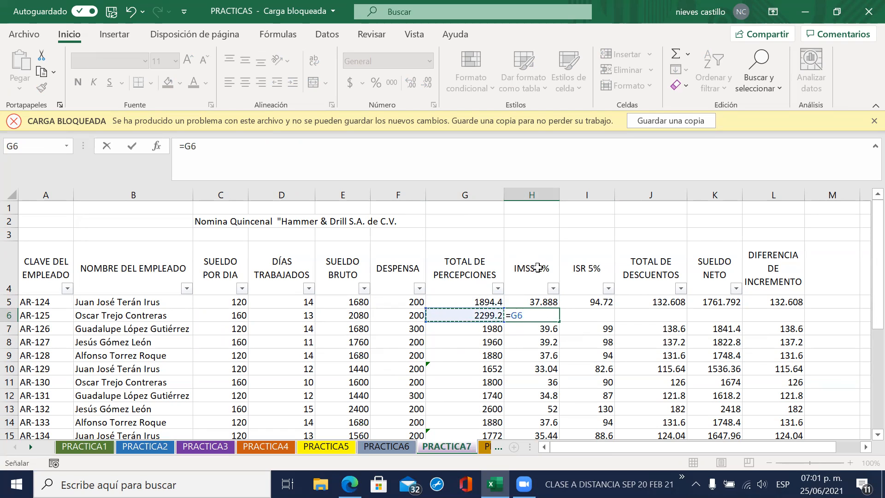
pyautogui.write('*2%')
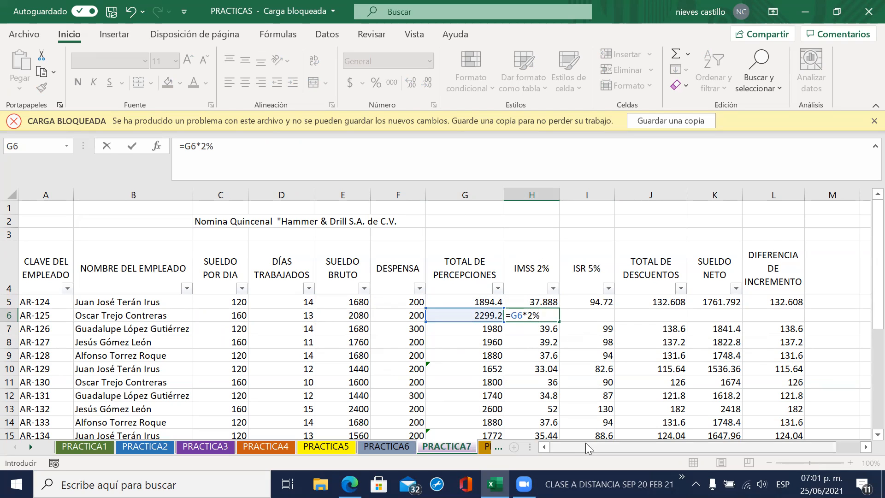
pyautogui.press('Return')
pyautogui.press('Up')
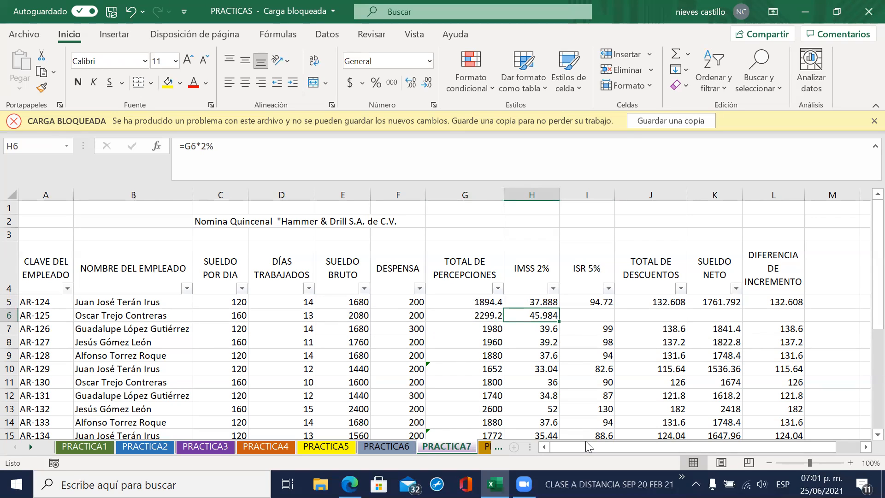
# - Write the ISR 5% formula =G6*5% in cell I6, modelled on I5, and review the cell it references
pyautogui.click(489, 312)
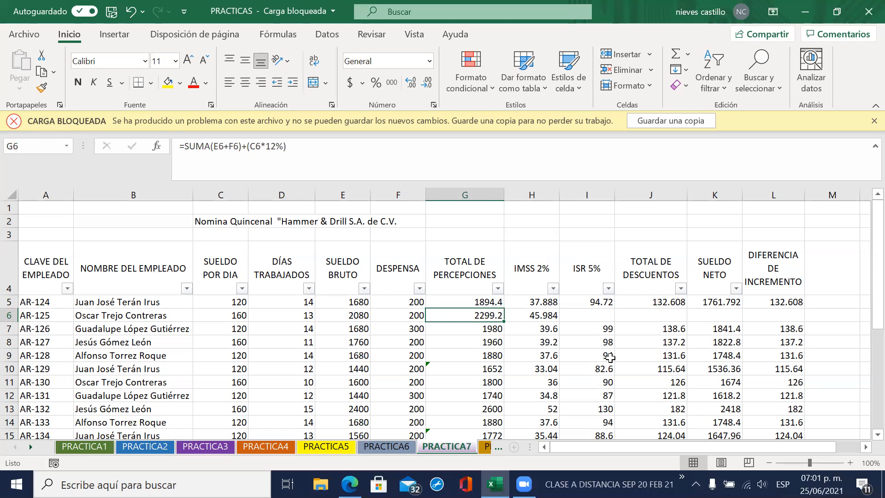
pyautogui.press('Right')
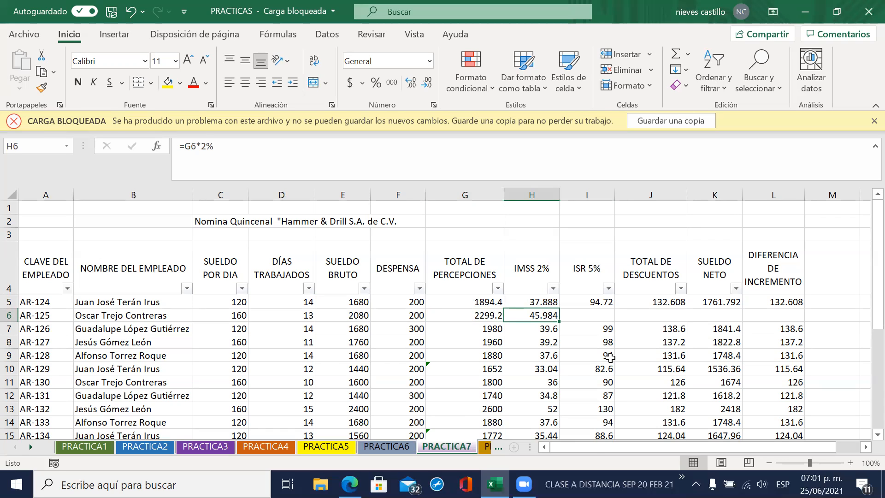
pyautogui.press('Right')
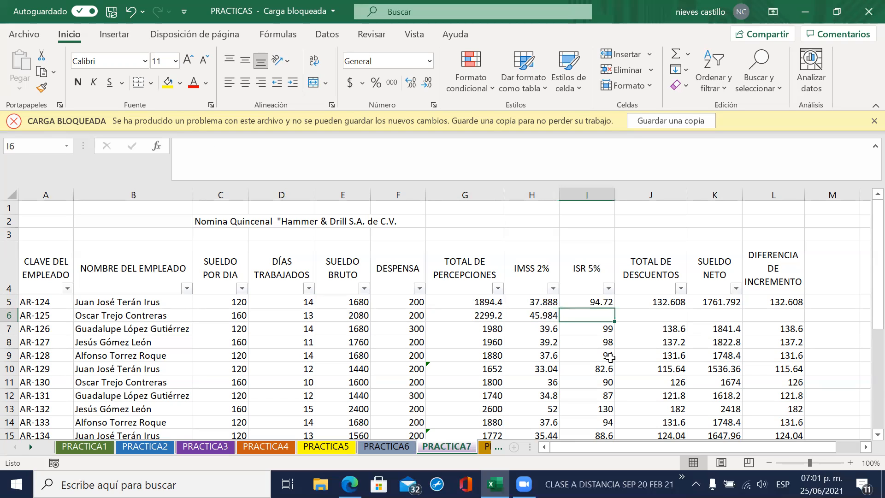
pyautogui.press('Up')
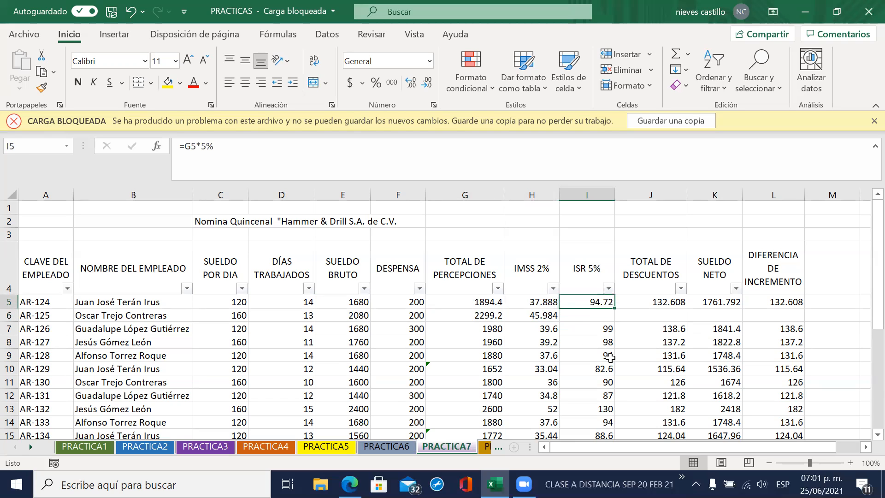
pyautogui.doubleClick(598, 300)
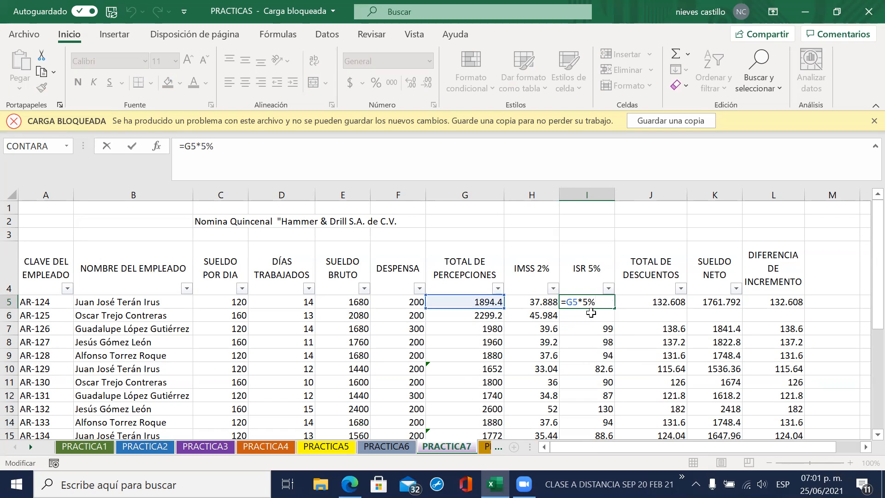
pyautogui.press('Return')
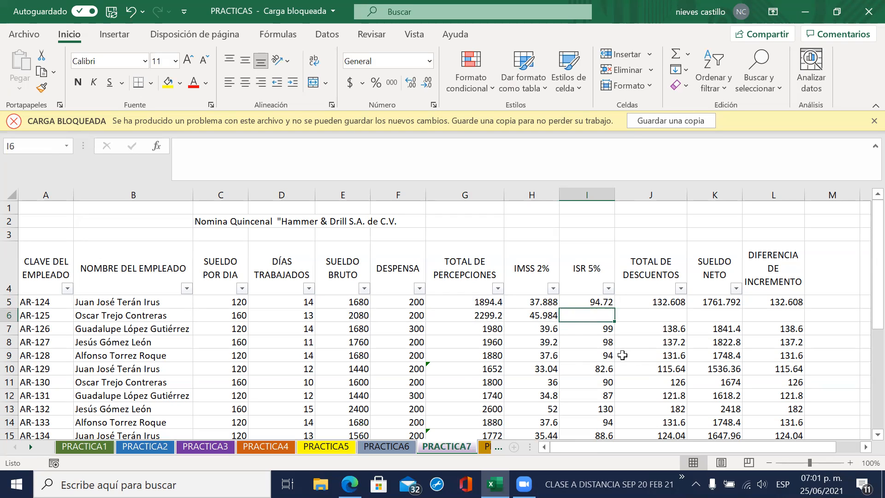
pyautogui.write('=')
pyautogui.click(486, 315)
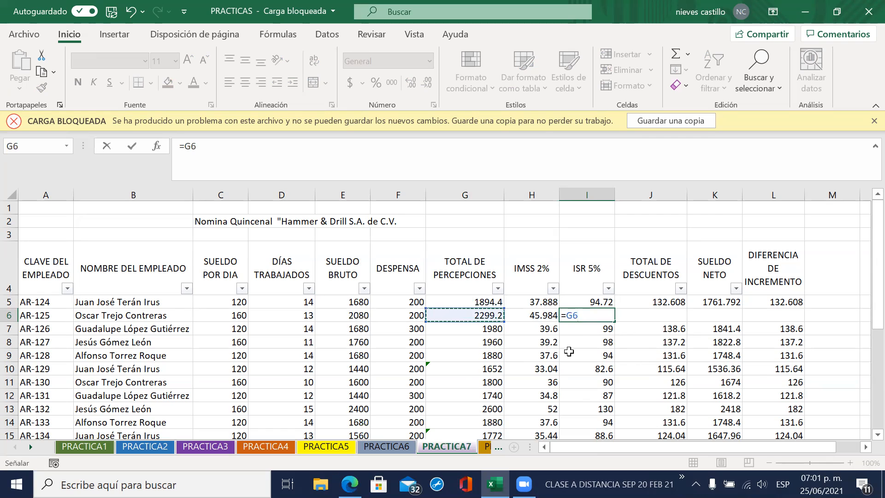
pyautogui.write('*5%')
pyautogui.press('Return')
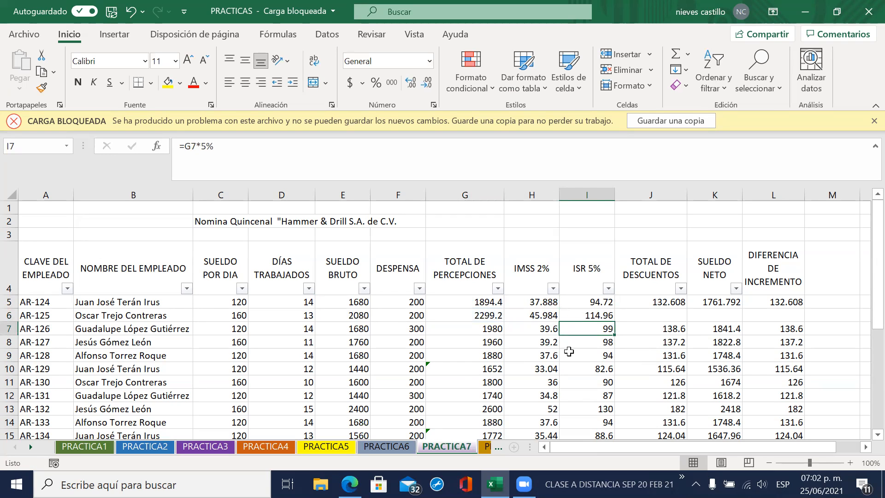
pyautogui.click(602, 317)
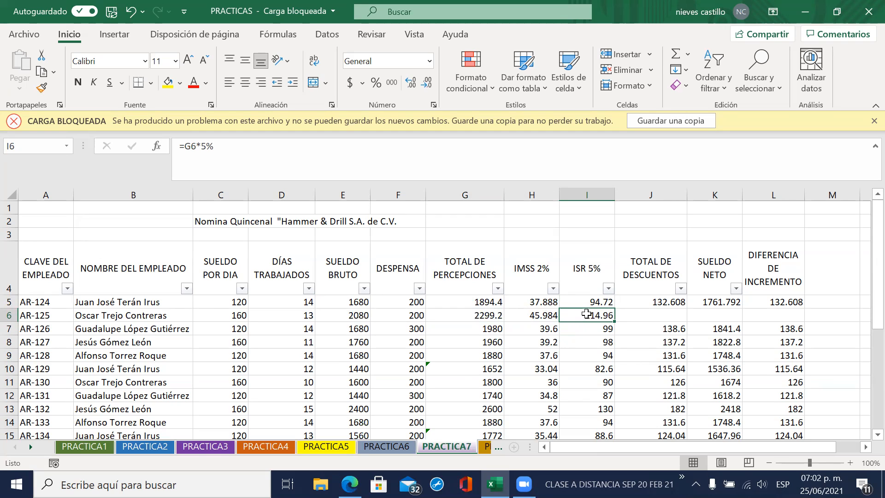
pyautogui.doubleClick(587, 314)
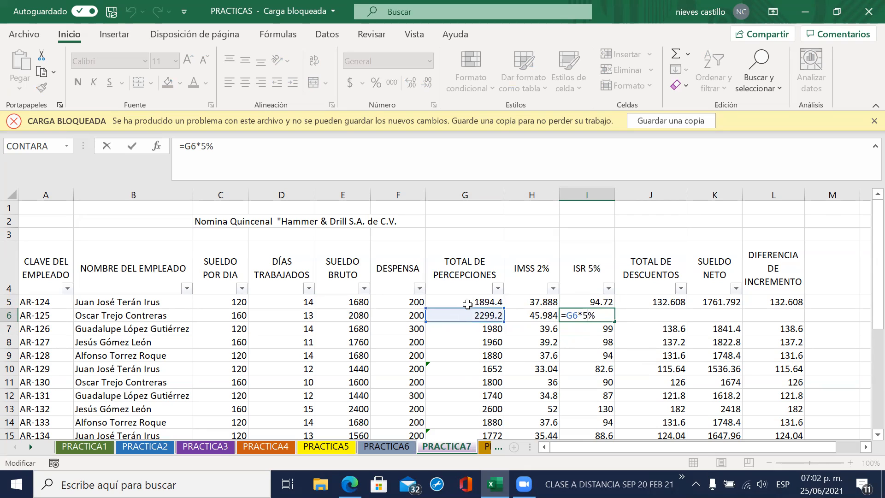
pyautogui.press('Left')
pyautogui.press('Right')
pyautogui.hotkey('ctrl', 'Return')
# - Check the TOTAL DE DESCUENTOS formula in J5 and write its equivalent =H6+I6 in cell J6
pyautogui.click(644, 315)
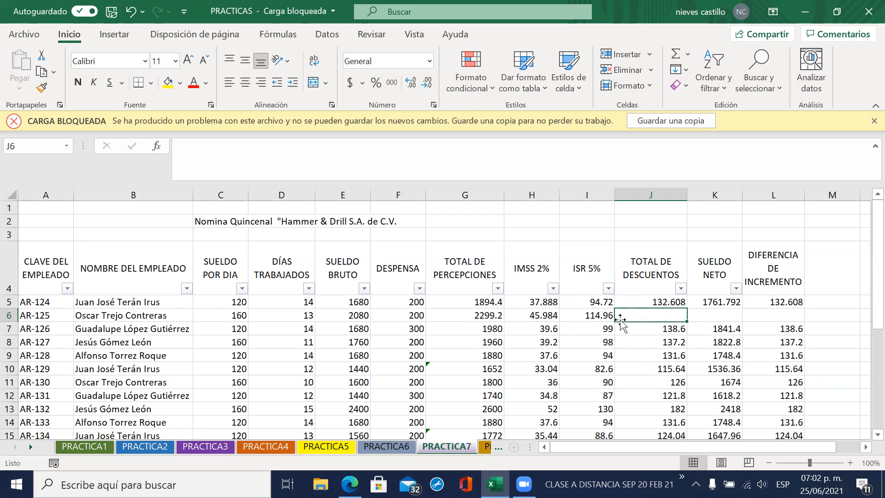
pyautogui.click(645, 299)
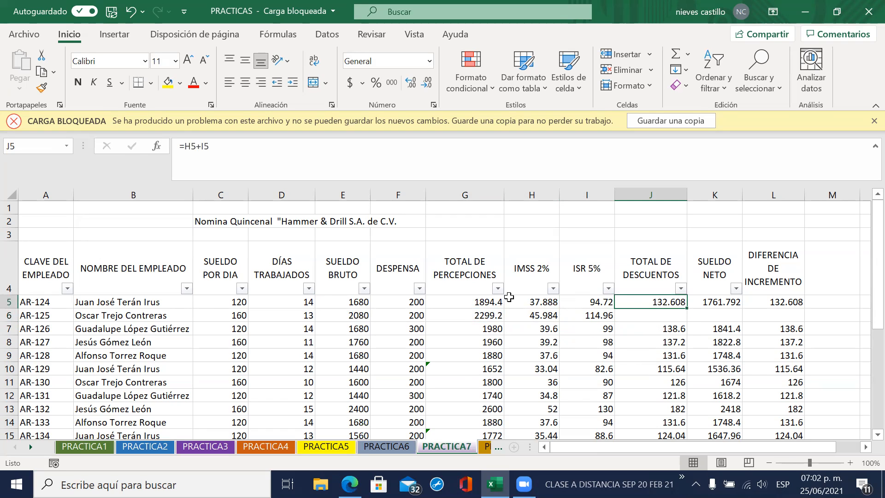
pyautogui.doubleClick(645, 300)
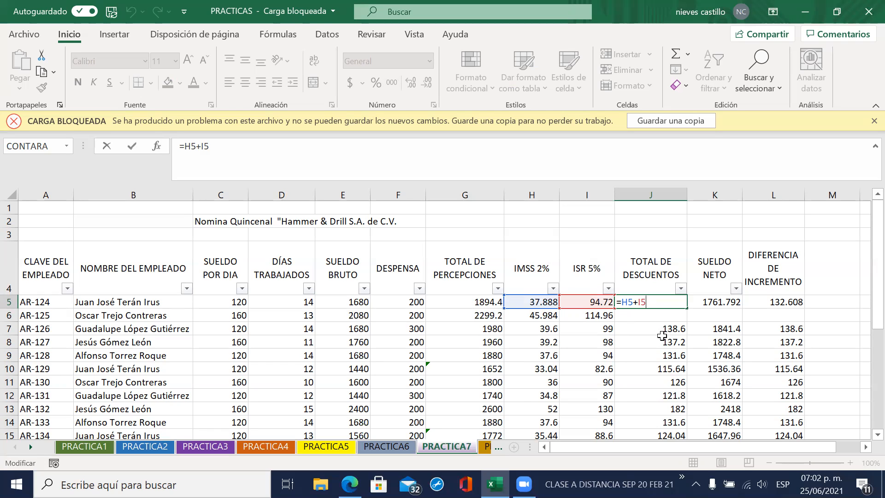
pyautogui.press('Return')
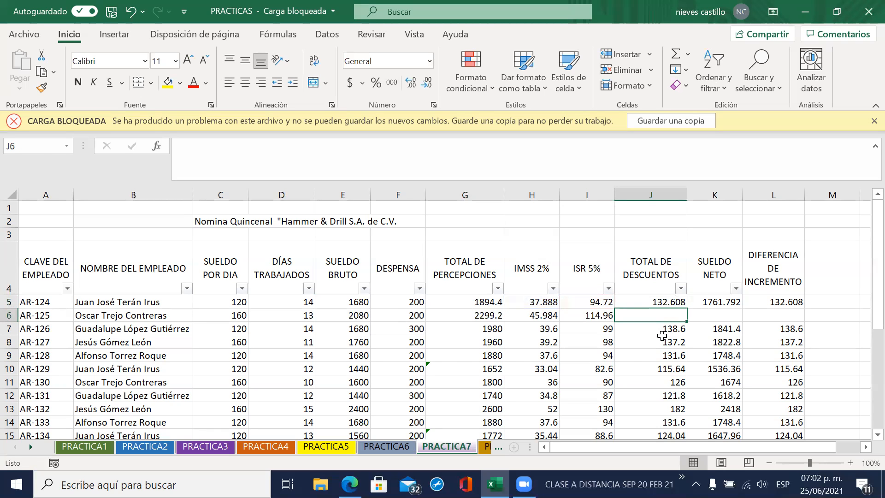
pyautogui.write('=')
pyautogui.click(543, 314)
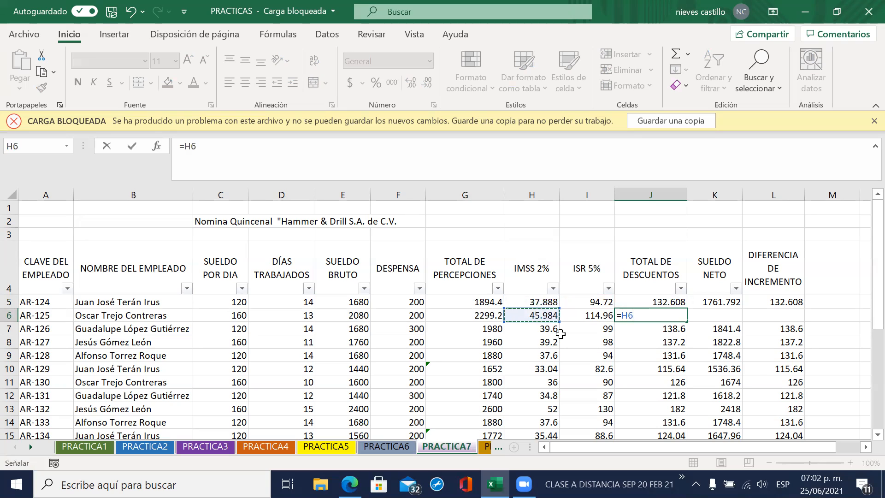
pyautogui.write('+')
pyautogui.click(599, 317)
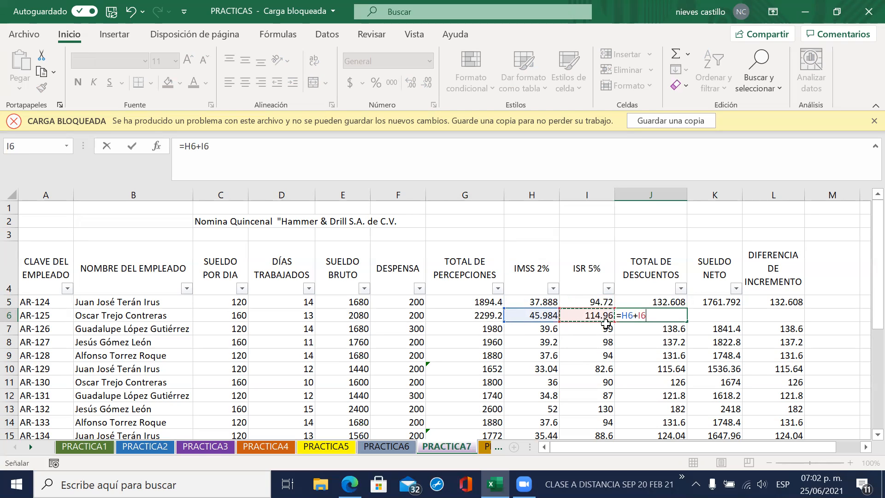
pyautogui.press('Return')
# - Check the SUELDO NETO formula in K5 and write its equivalent =G6-J6 in cell K6
pyautogui.press('Up')
pyautogui.press('Right')
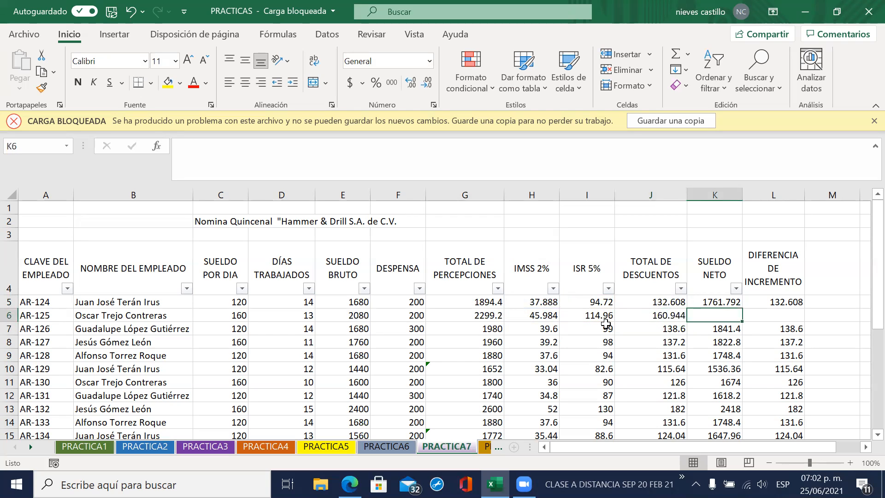
pyautogui.press('Up')
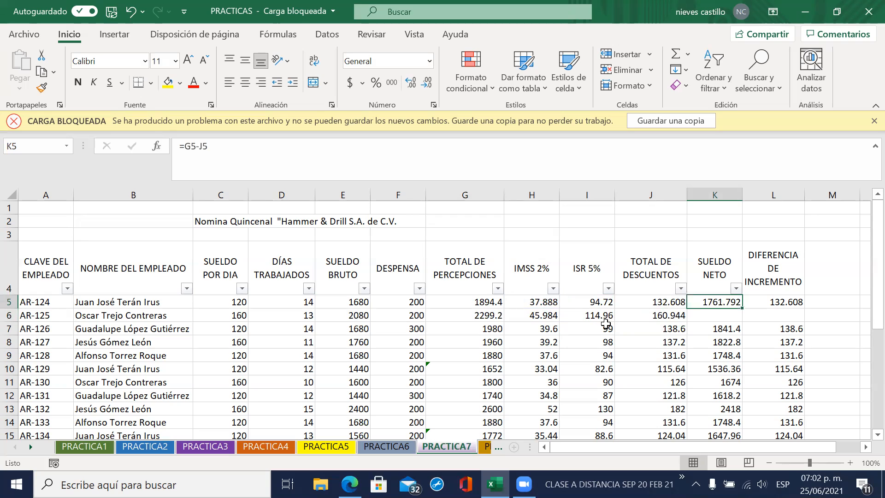
pyautogui.doubleClick(713, 299)
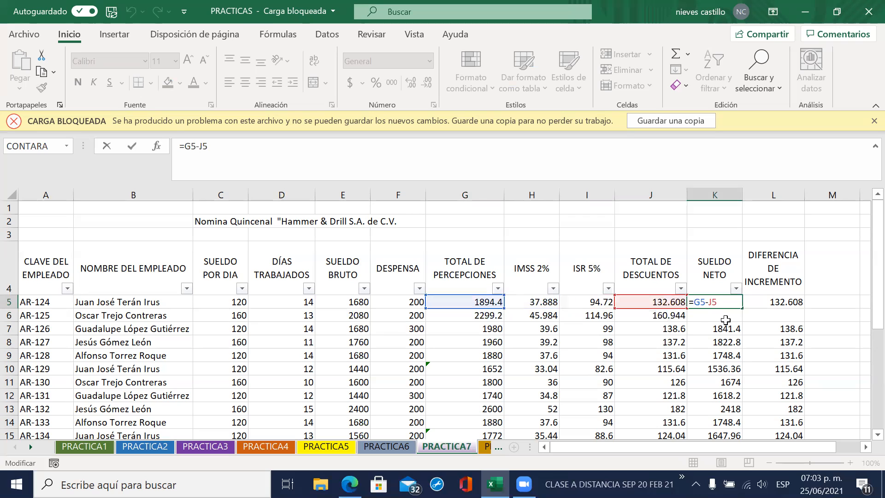
pyautogui.hotkey('ctrl', 'Return')
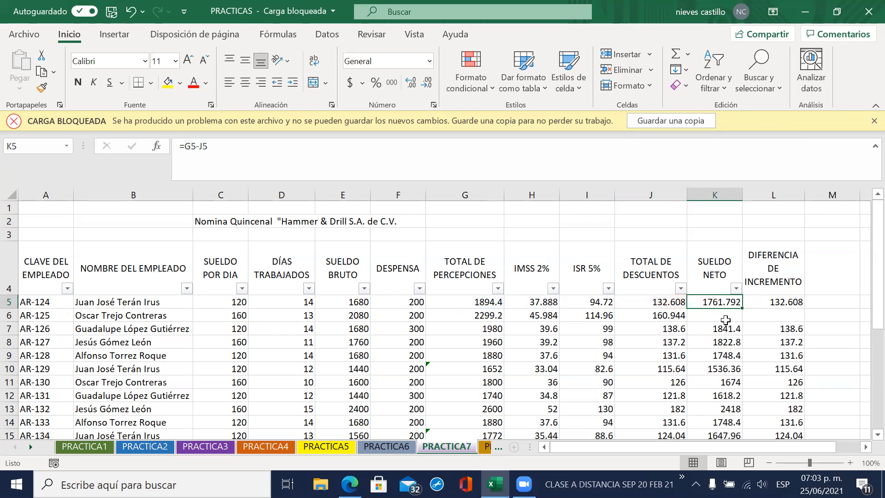
pyautogui.click(726, 320)
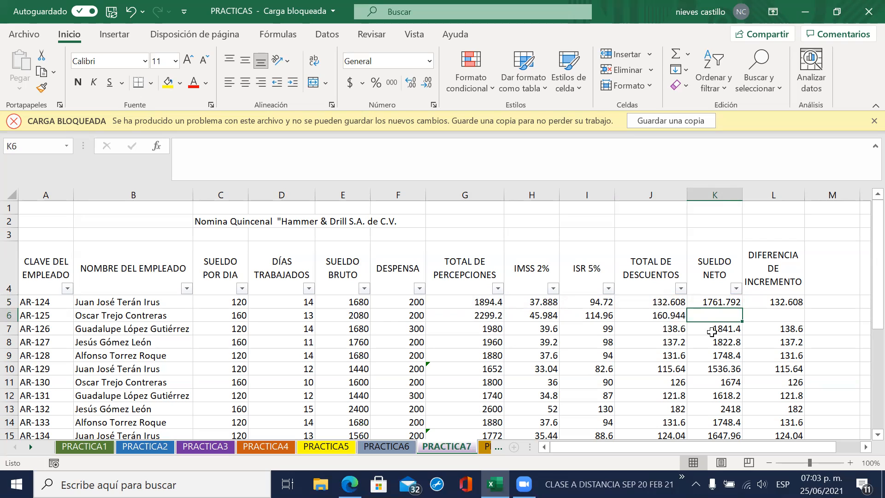
pyautogui.write('=')
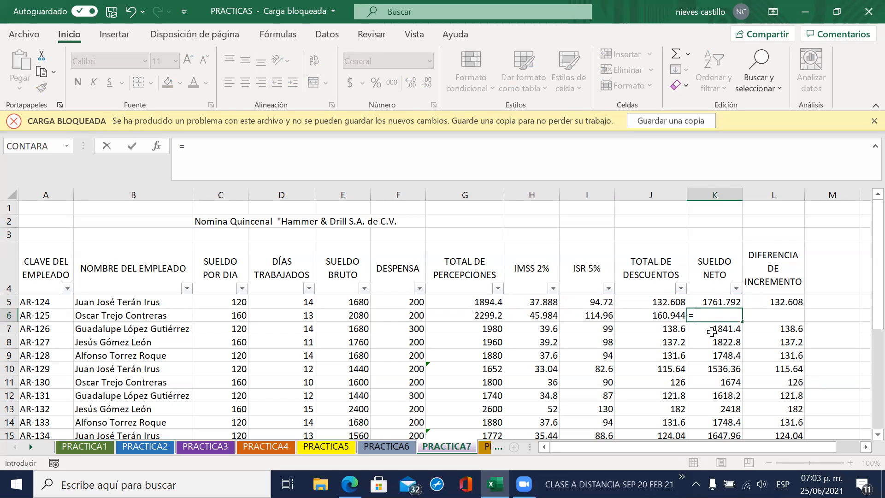
pyautogui.click(486, 315)
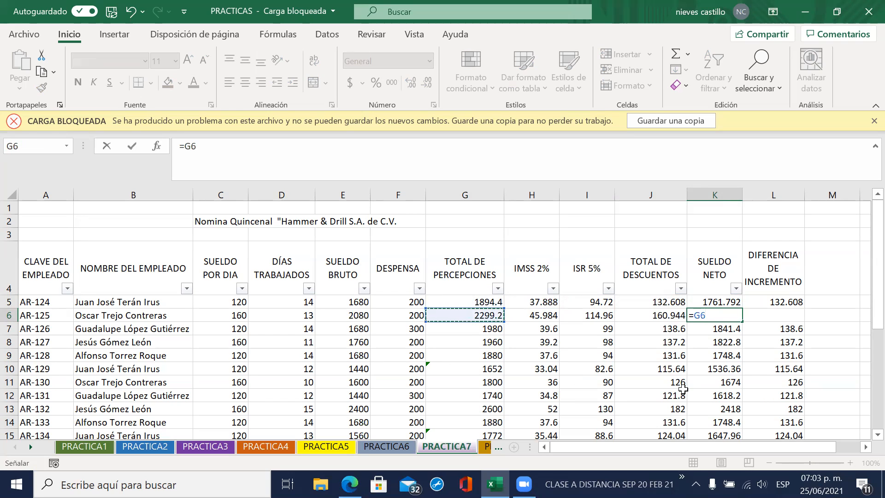
pyautogui.write('-')
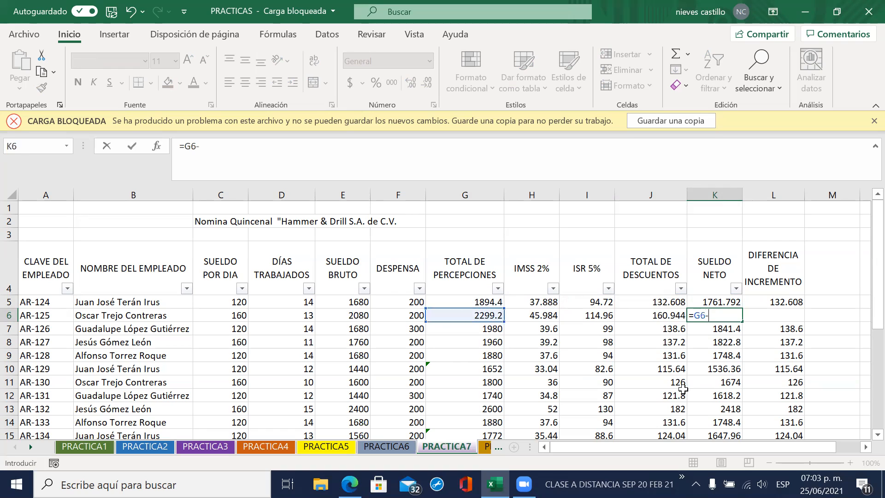
pyautogui.click(665, 315)
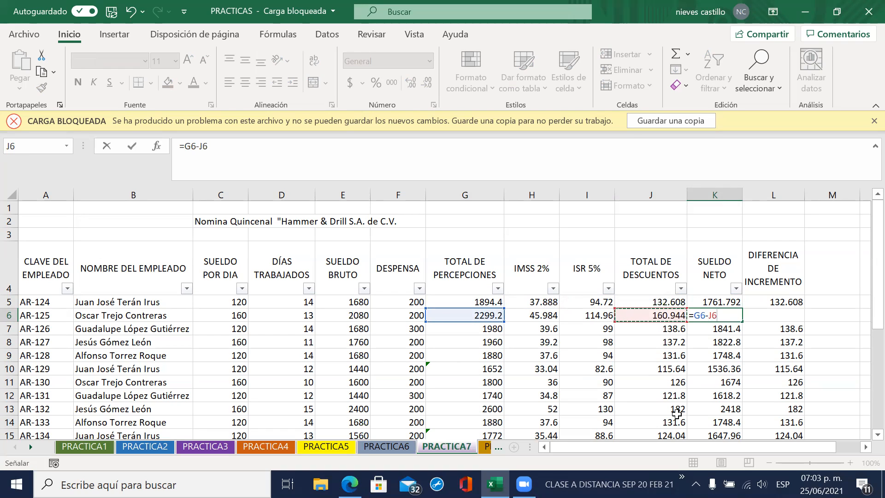
pyautogui.press('Return')
pyautogui.press('Up')
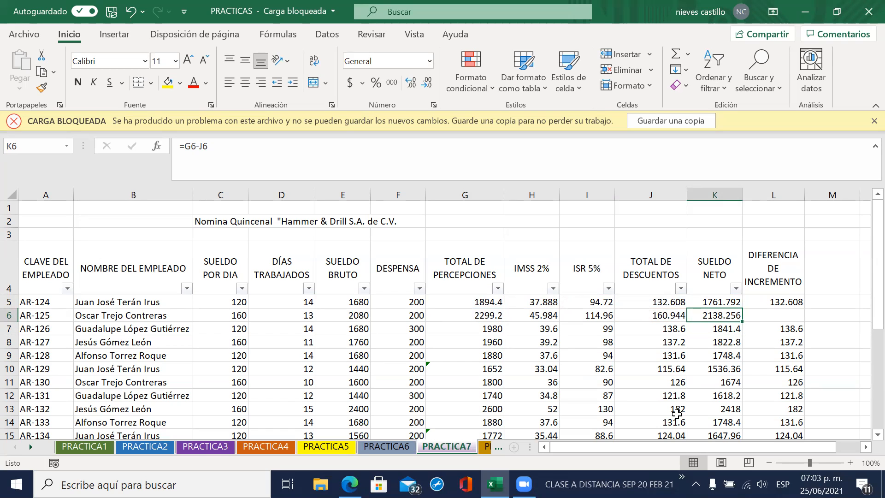
# - Check the DIFERENCIA DE INCREMENTO formula in L5 and write its equivalent =G6-K6 in cell L6
pyautogui.press('Right')
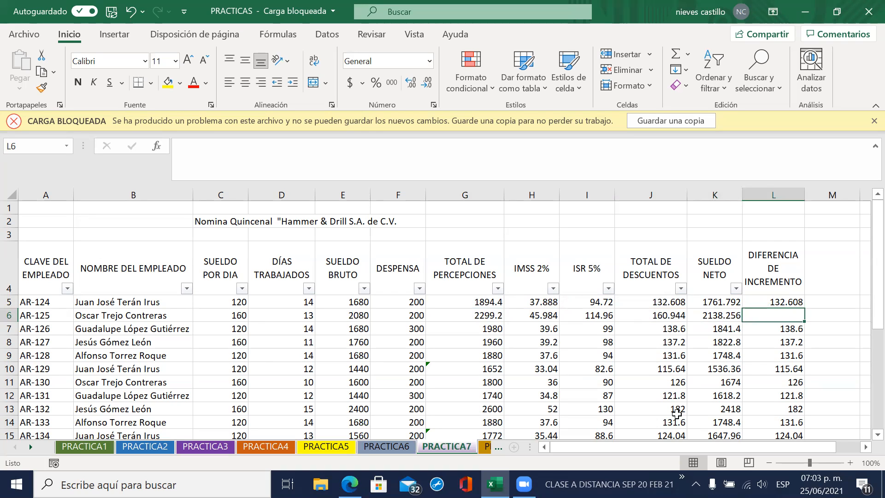
pyautogui.press('Up')
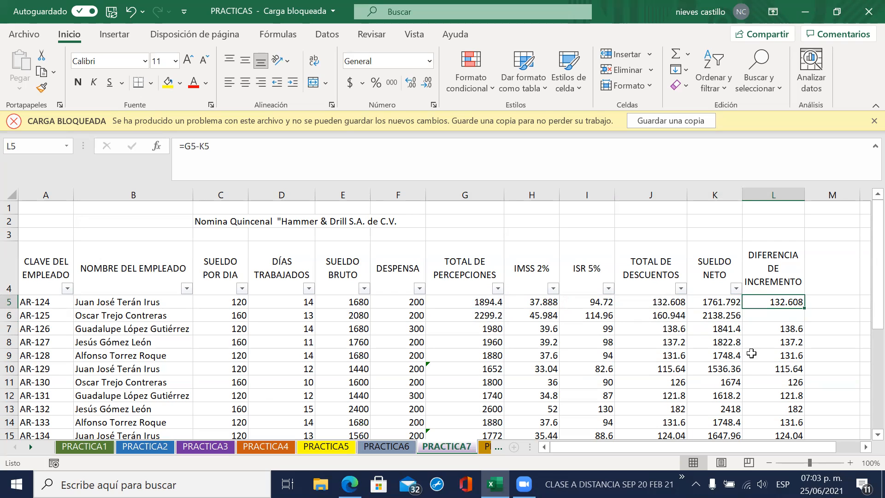
pyautogui.doubleClick(778, 300)
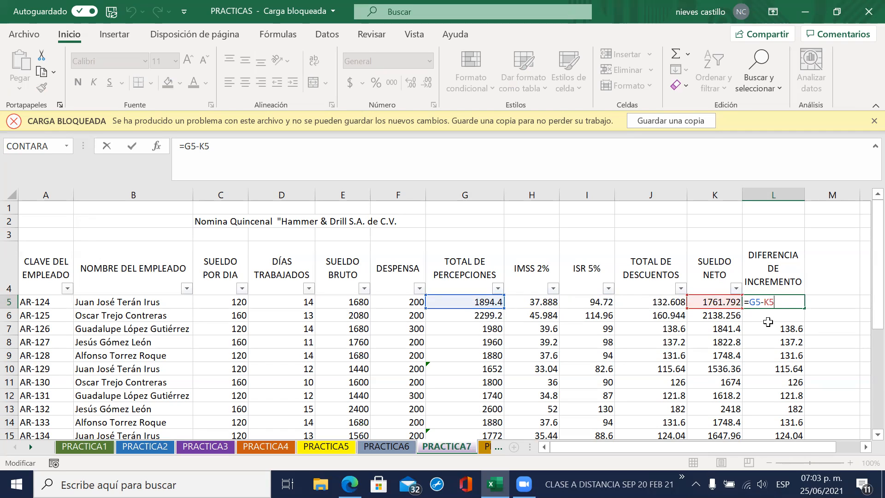
pyautogui.press('Return')
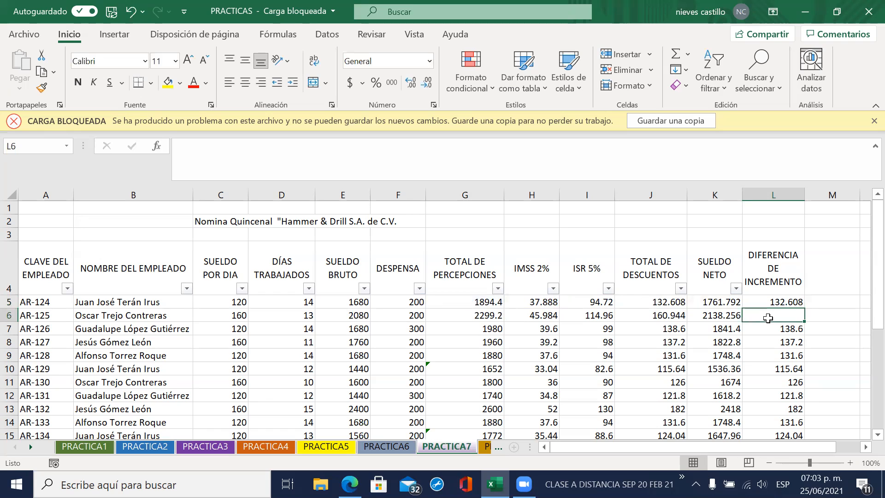
pyautogui.write('=')
pyautogui.click(478, 317)
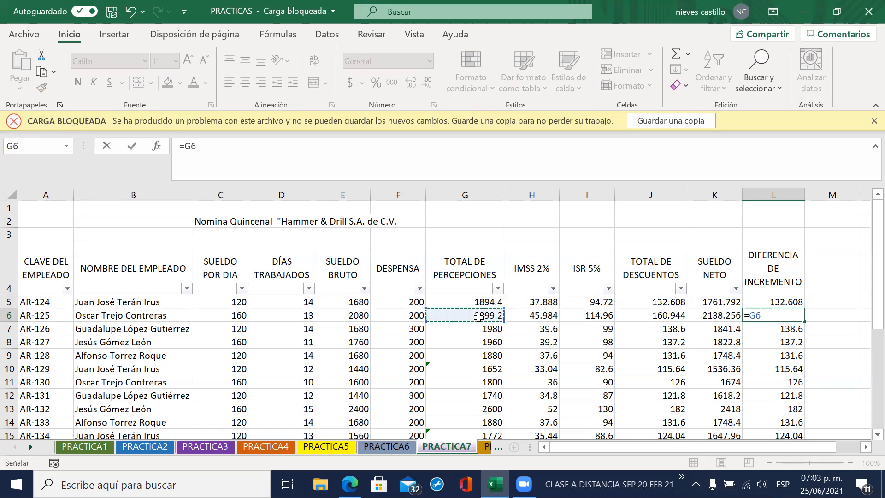
pyautogui.write('-')
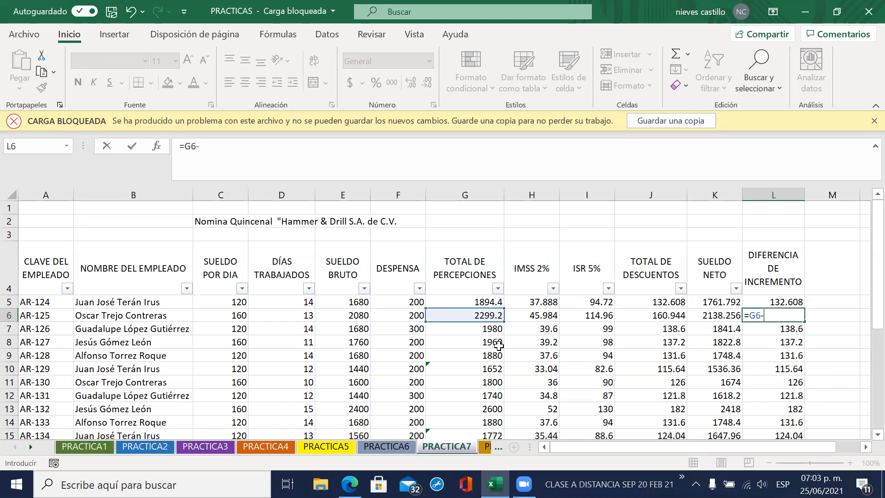
pyautogui.click(716, 321)
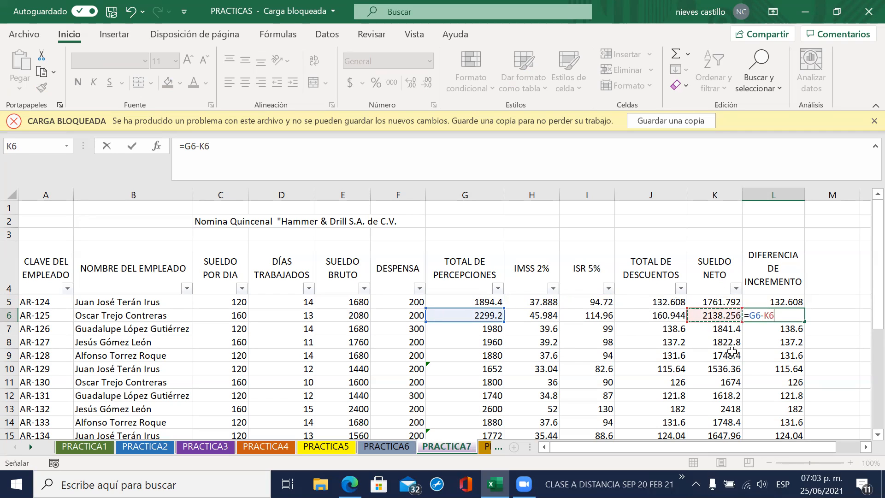
pyautogui.press('Return')
pyautogui.press('Up')
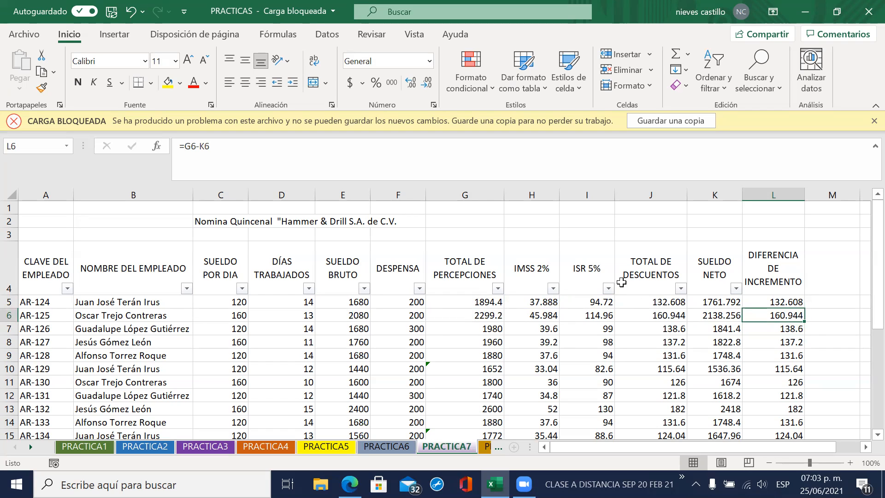
# - Review the DIFERENCIA DE INCREMENTO formula in L6 together with the G6 and K6 cells it references
pyautogui.click(479, 317)
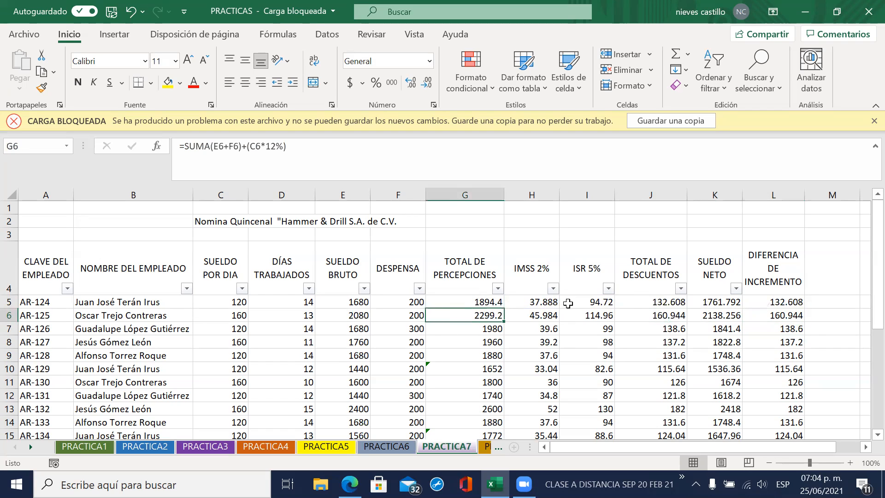
pyautogui.click(716, 314)
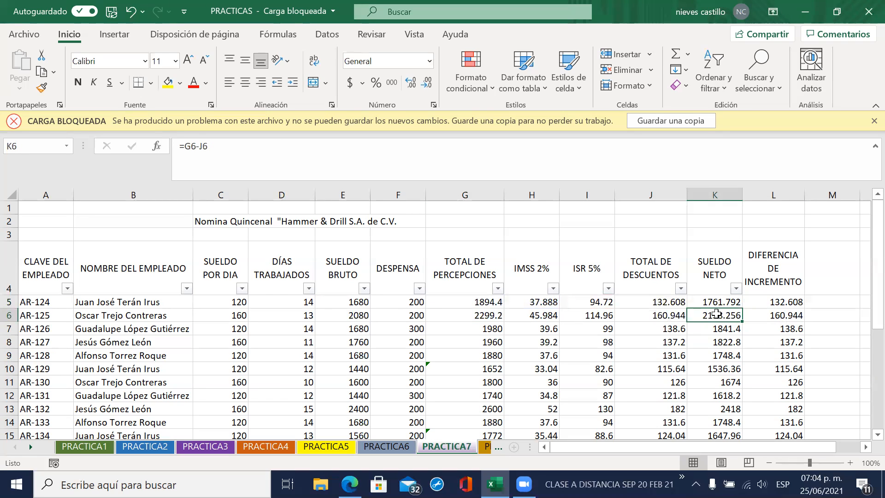
pyautogui.click(785, 316)
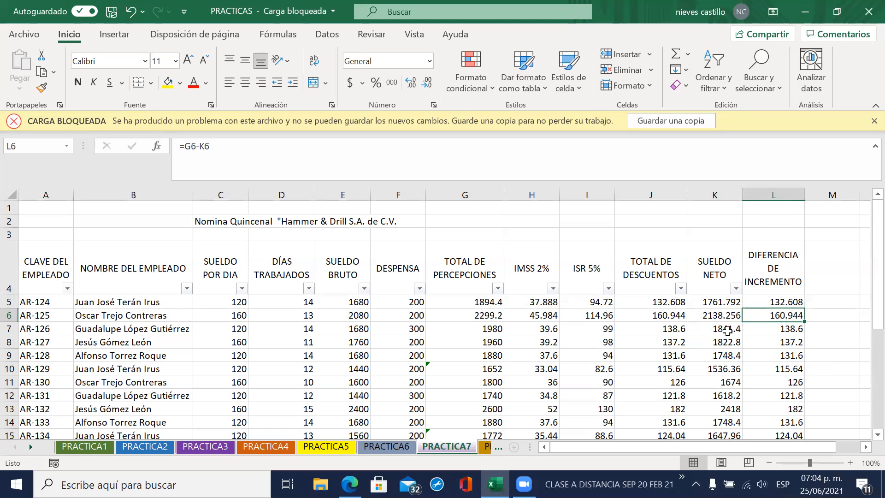
pyautogui.click(719, 316)
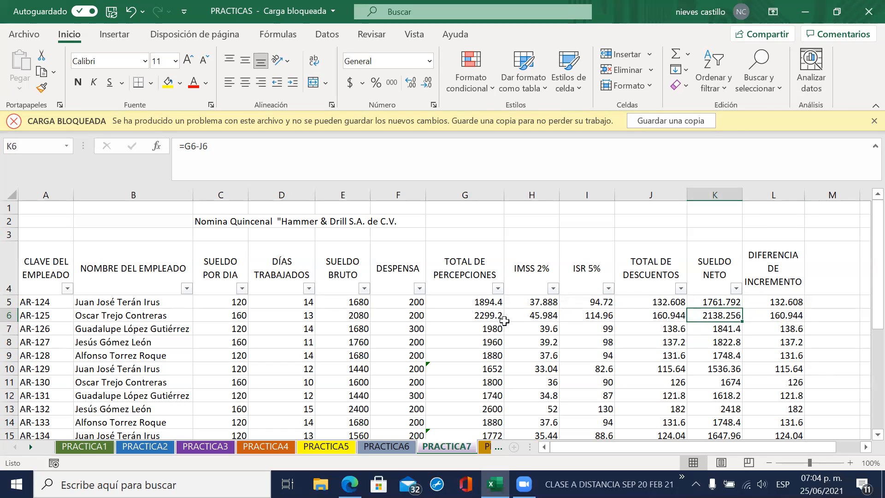
pyautogui.click(490, 314)
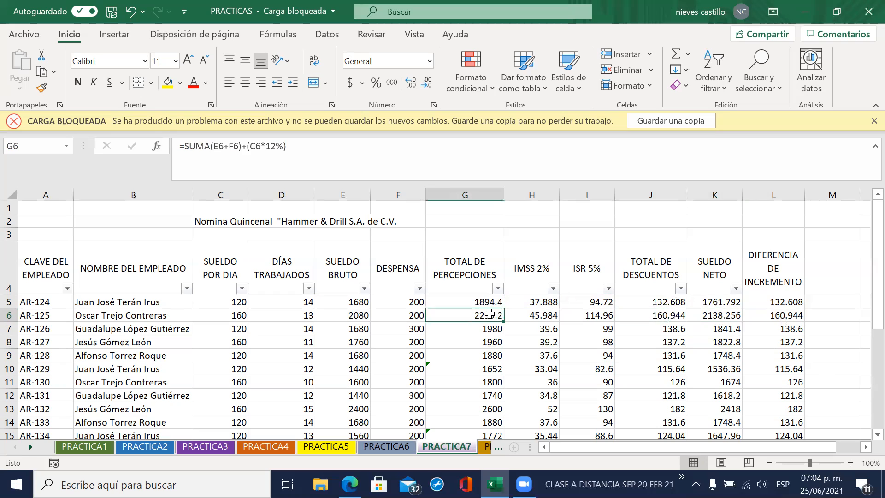
pyautogui.click(718, 315)
pyautogui.click(776, 315)
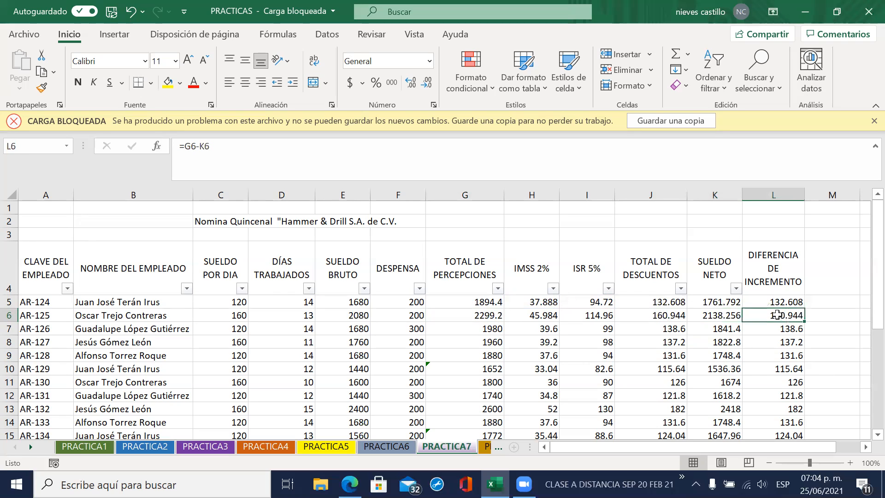
pyautogui.doubleClick(777, 315)
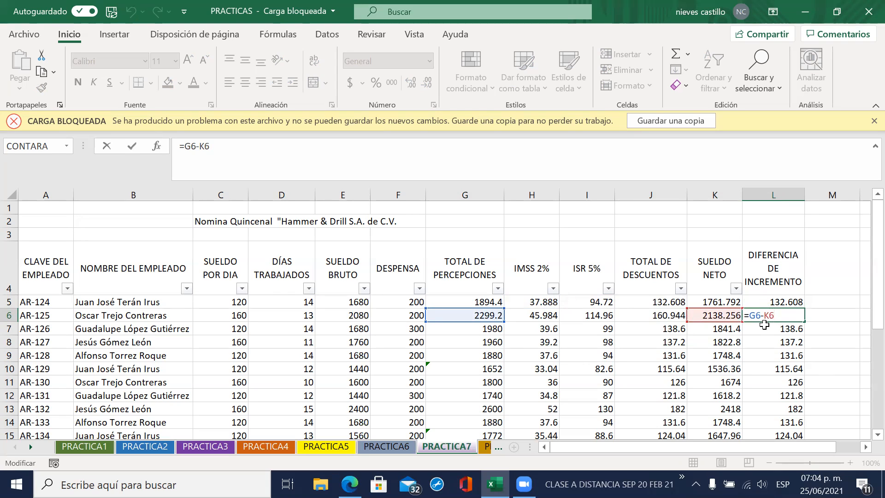
pyautogui.press('Escape')
# - Look back across the row 6 formulas, the SUELDO BRUTO formula in E5 and the DESPENSA column
pyautogui.press('Left')
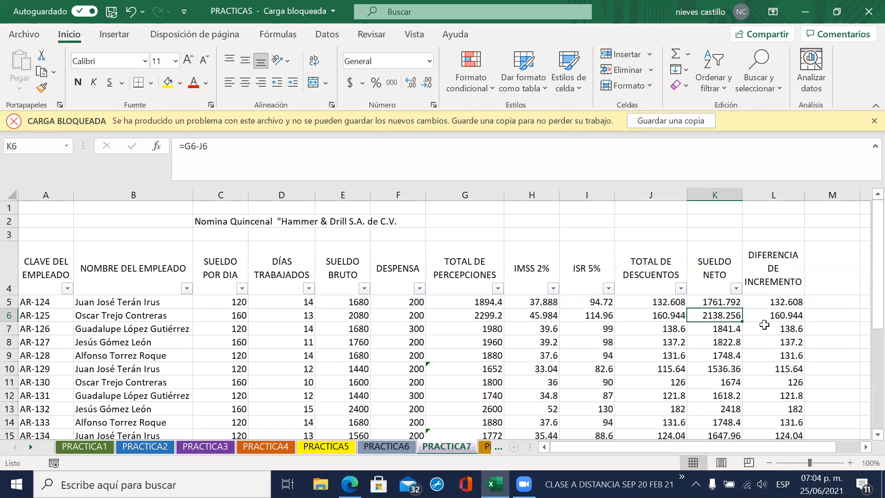
pyautogui.press('Left')
pyautogui.press('Left')
pyautogui.press('Left')
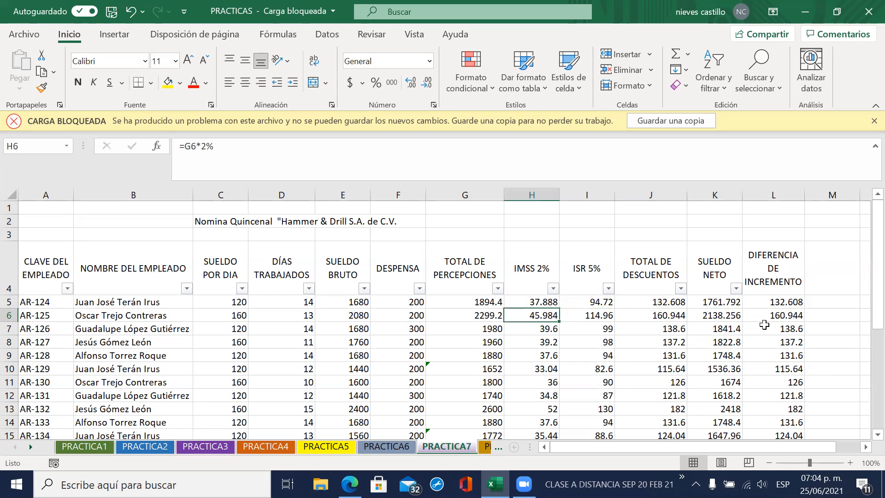
pyautogui.press('Up')
pyautogui.press('Up')
pyautogui.press('Left')
pyautogui.press('Left')
pyautogui.press('Left')
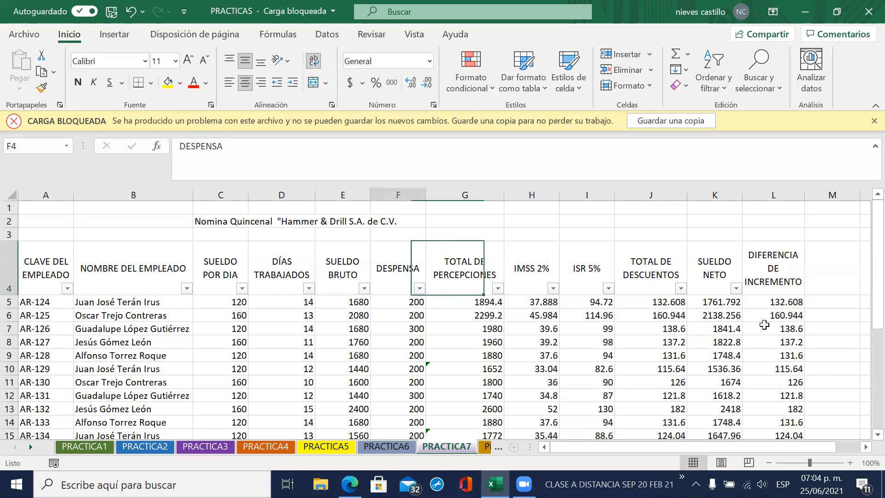
pyautogui.press('Down')
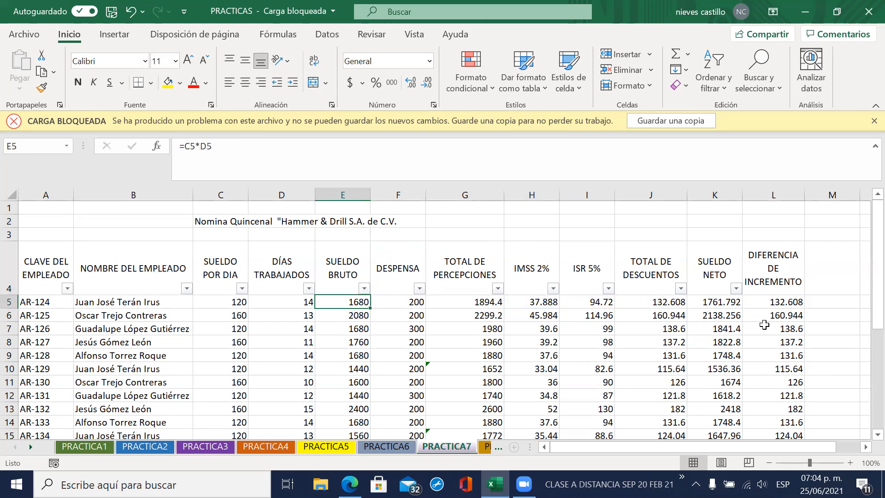
pyautogui.press('Right')
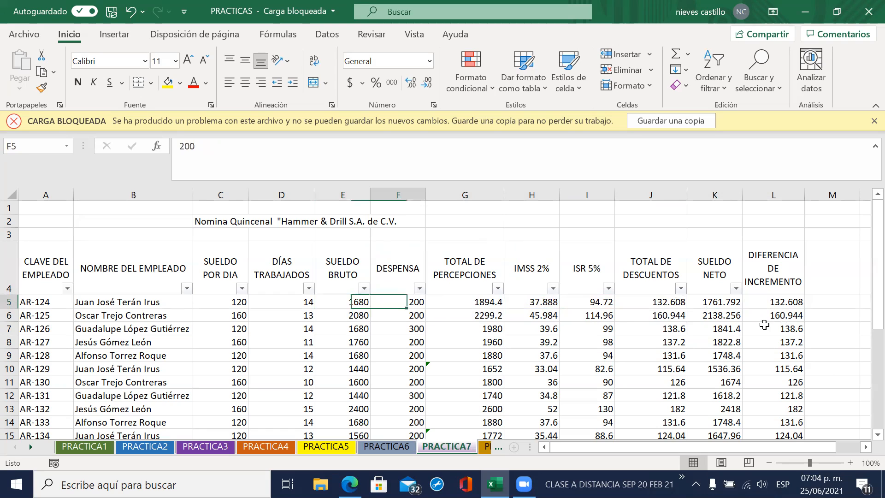
pyautogui.press('Up')
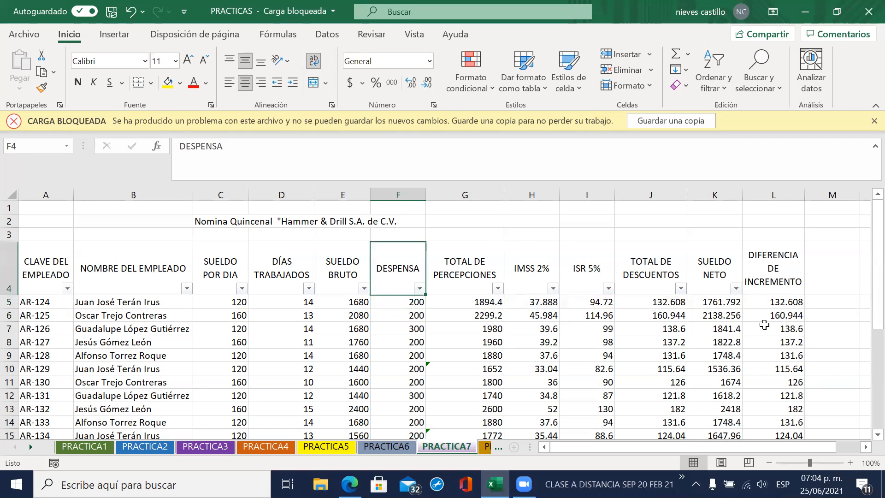
pyautogui.press('Down')
pyautogui.press('Down')
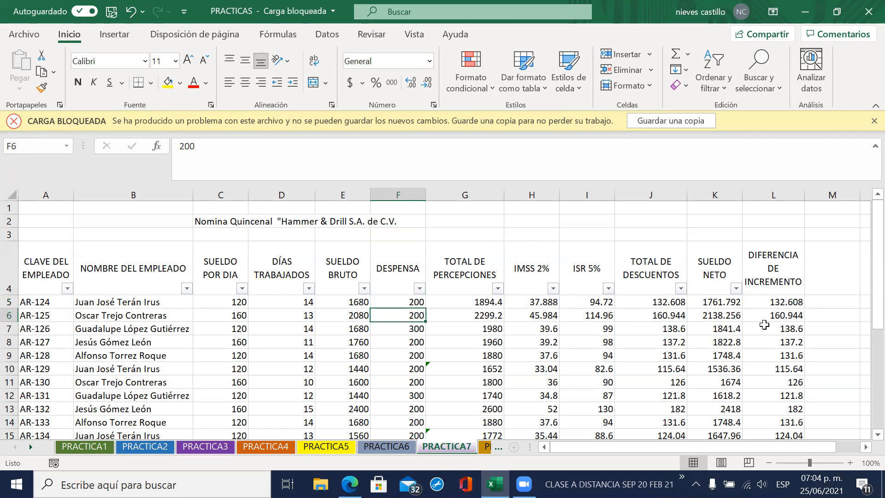
# - Examine the TOTAL DE PERCEPCIONES column and inspect the formula in G8 with the cells it references
pyautogui.press('Right')
pyautogui.press('Up')
pyautogui.press('Up')
pyautogui.press('Up')
pyautogui.press('Down')
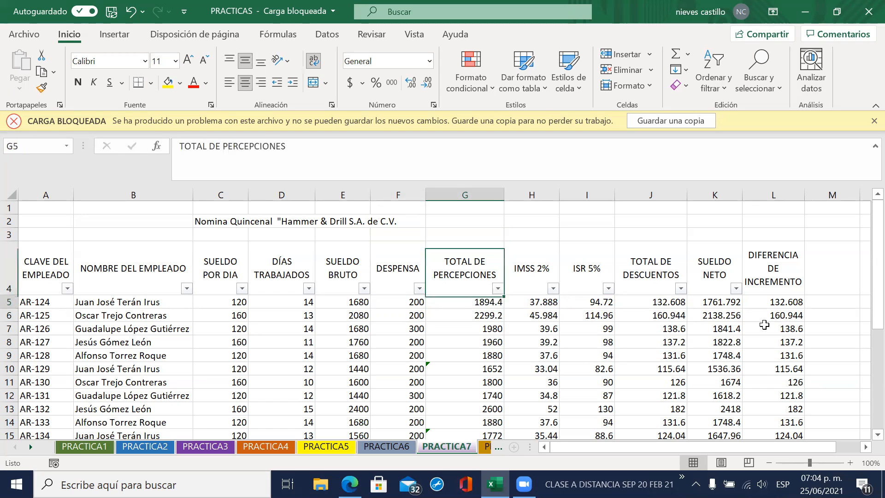
pyautogui.press('Down')
pyautogui.press('Down')
pyautogui.press('Down')
pyautogui.press('Down')
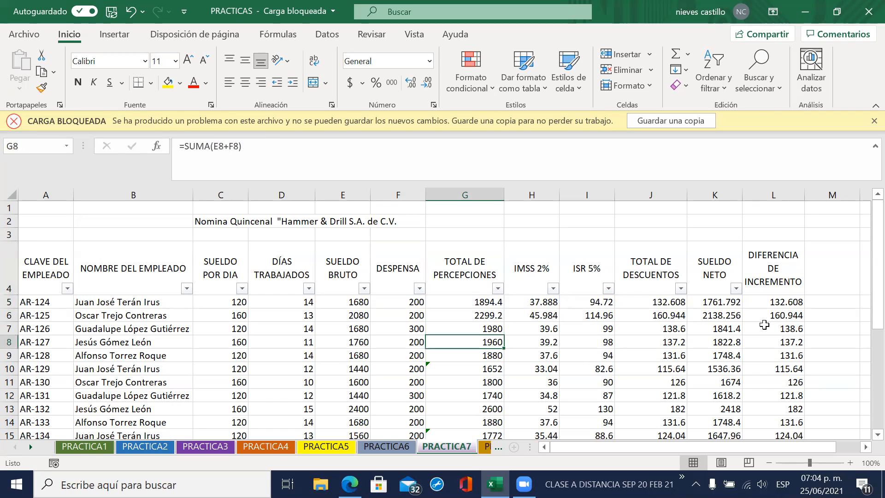
pyautogui.doubleClick(461, 342)
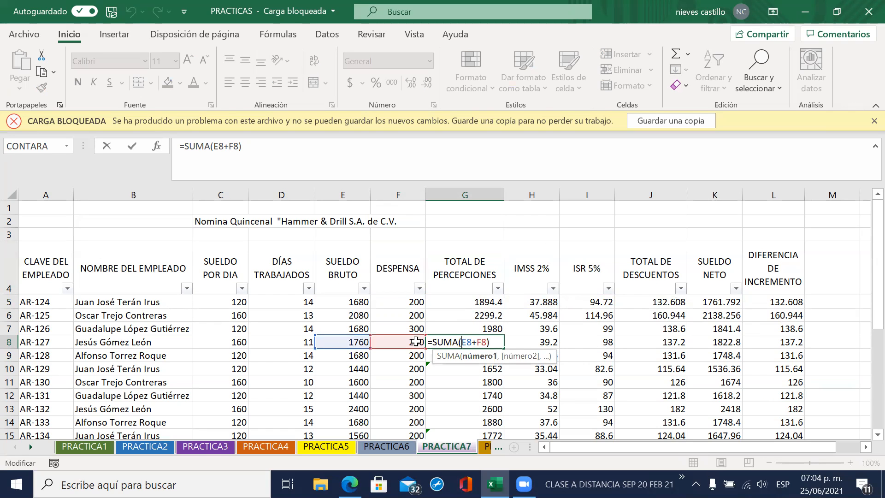
pyautogui.press('Escape')
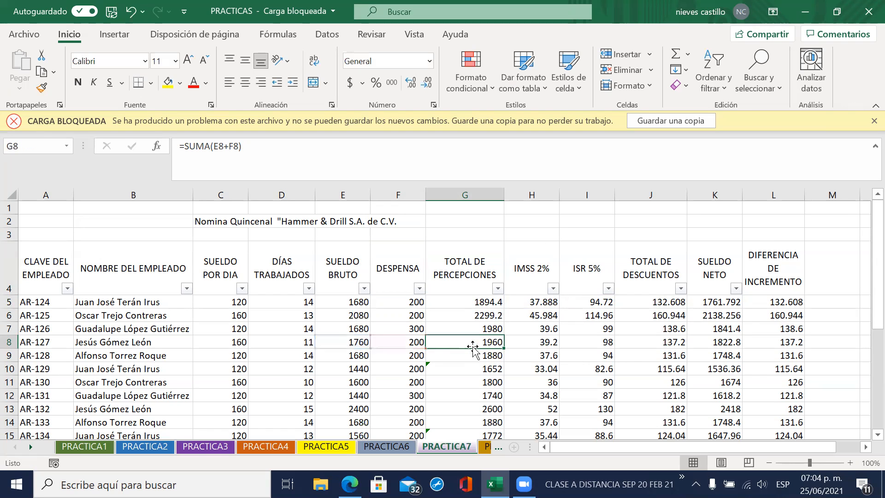
# - Compare the TOTAL DE PERCEPCIONES formula in G6 with the one in G11, leaving both unchanged
pyautogui.click(484, 314)
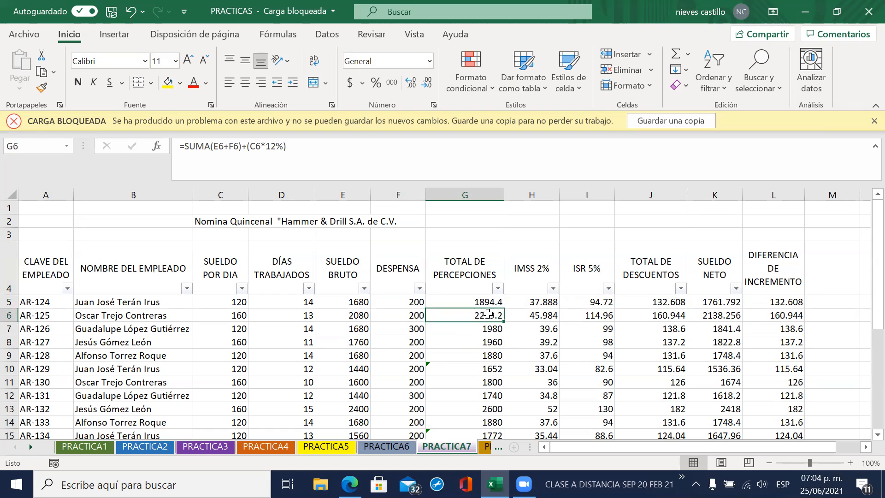
pyautogui.doubleClick(487, 314)
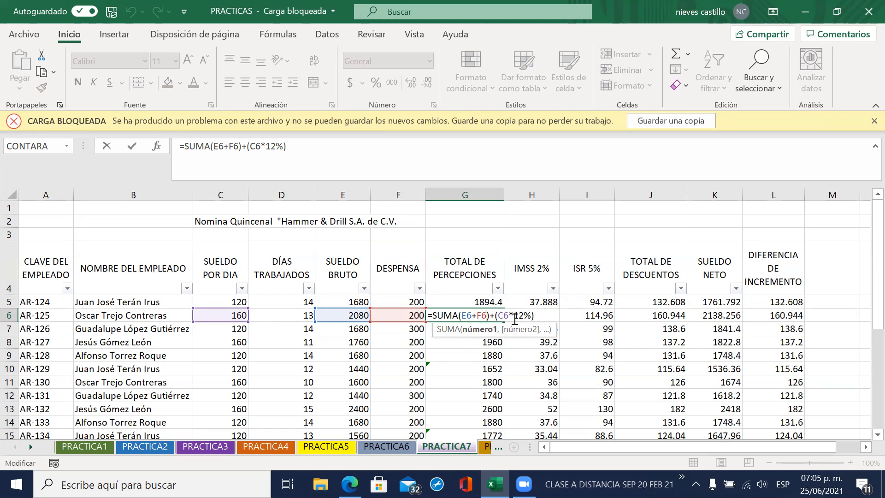
pyautogui.hotkey('ctrl', 'Return')
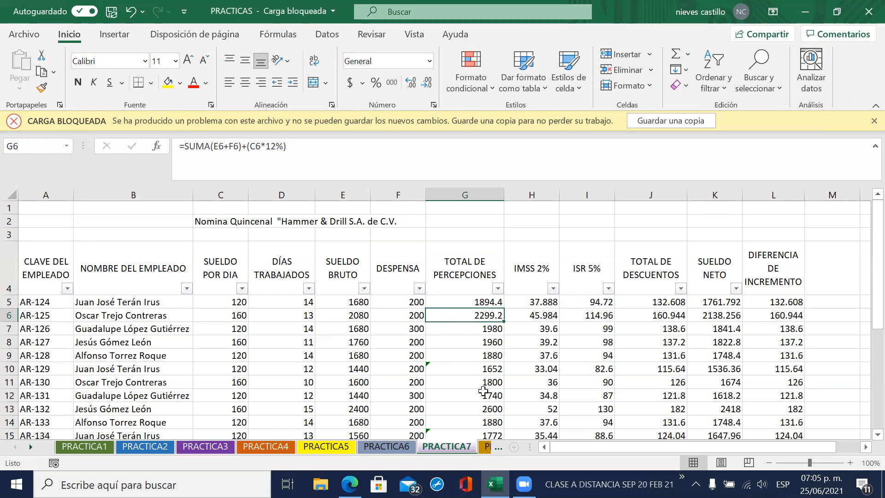
pyautogui.click(480, 376)
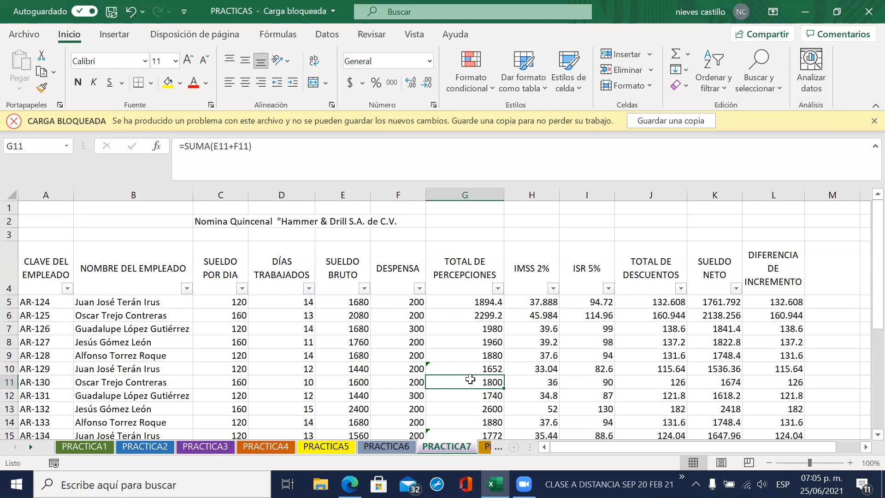
pyautogui.doubleClick(470, 379)
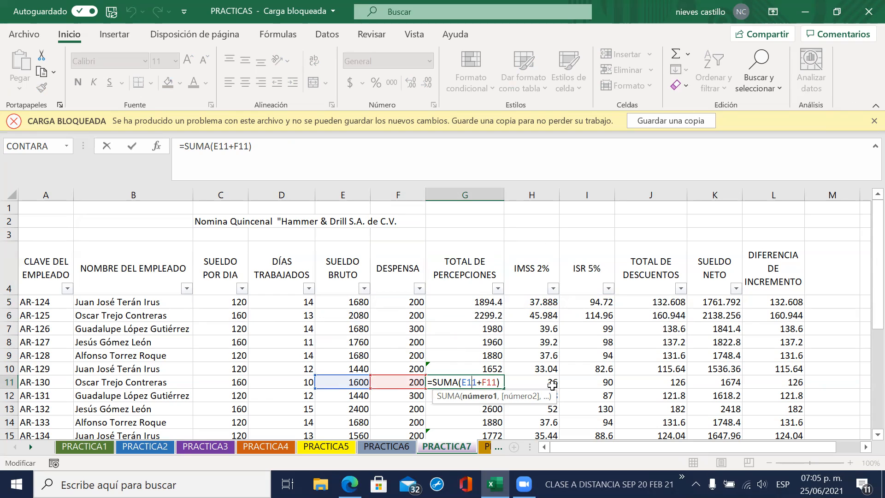
pyautogui.press('Escape')
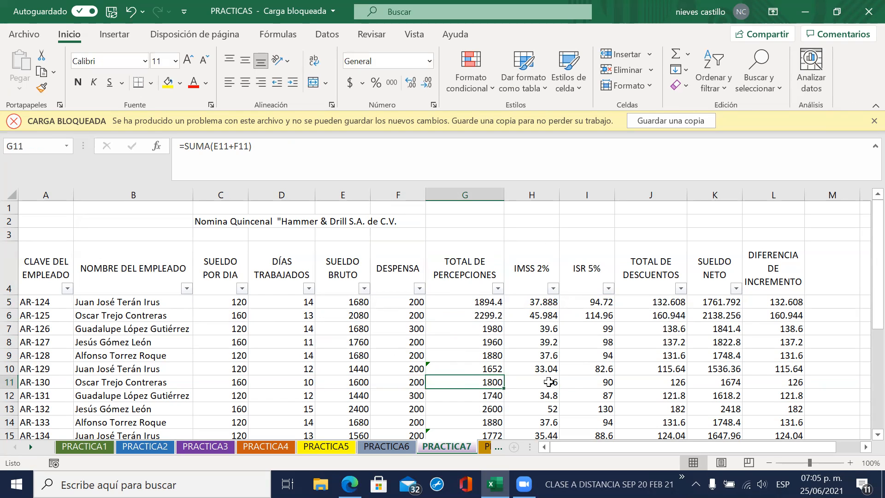
# - Review the IMSS 2% column, from the H11 formula and the header to the formula in H10
pyautogui.click(548, 382)
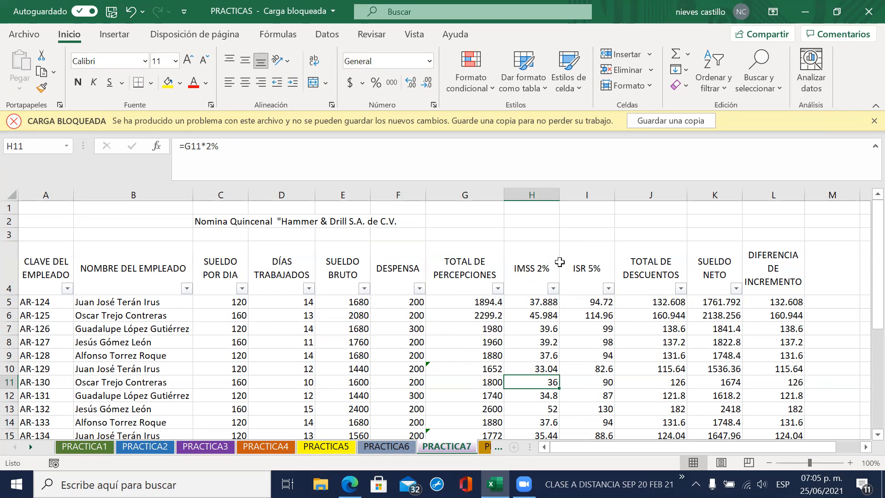
pyautogui.click(572, 253)
pyautogui.click(538, 273)
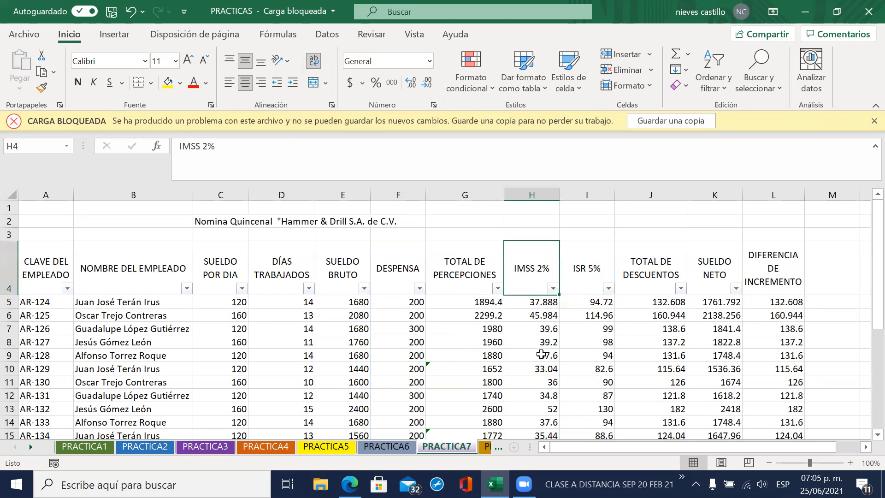
pyautogui.click(543, 367)
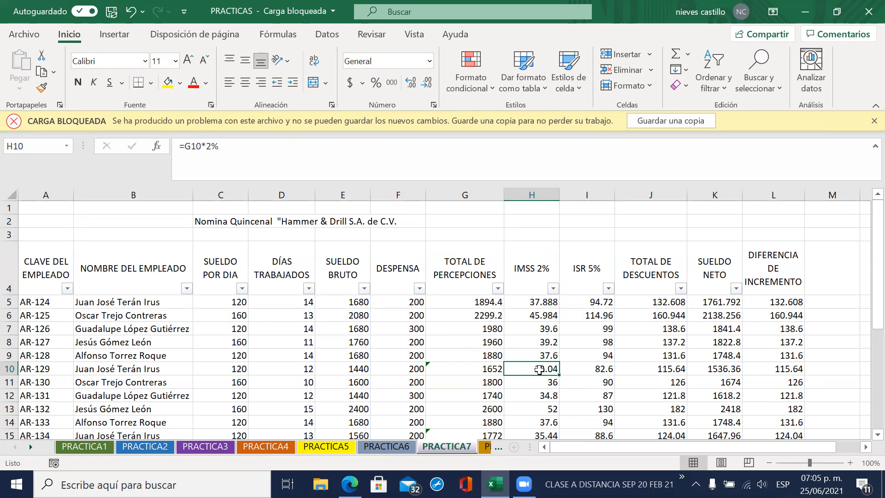
pyautogui.doubleClick(546, 368)
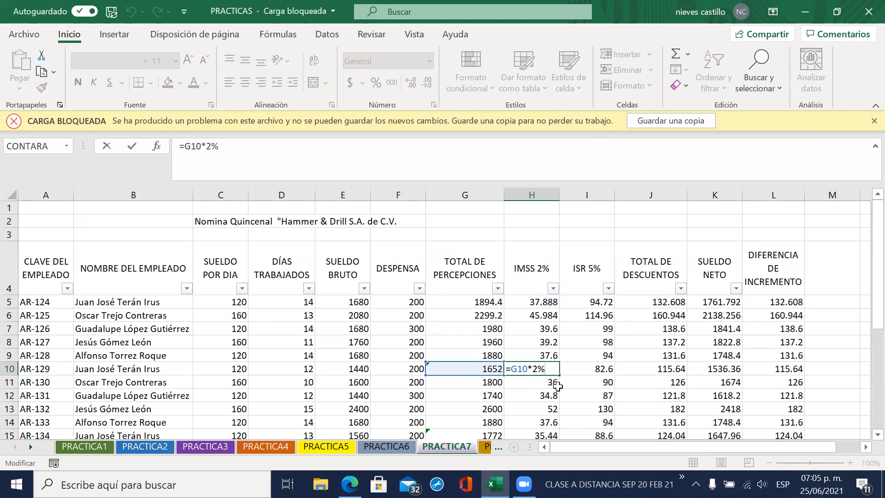
pyautogui.press('Return')
pyautogui.press('Up')
# - Inspect the ISR 5% formula in I10 and the cell it references
pyautogui.press('Right')
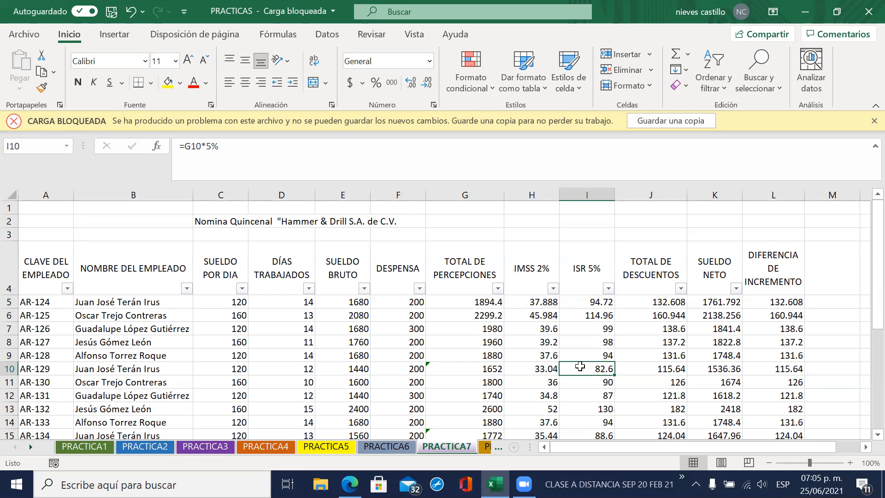
pyautogui.doubleClick(579, 366)
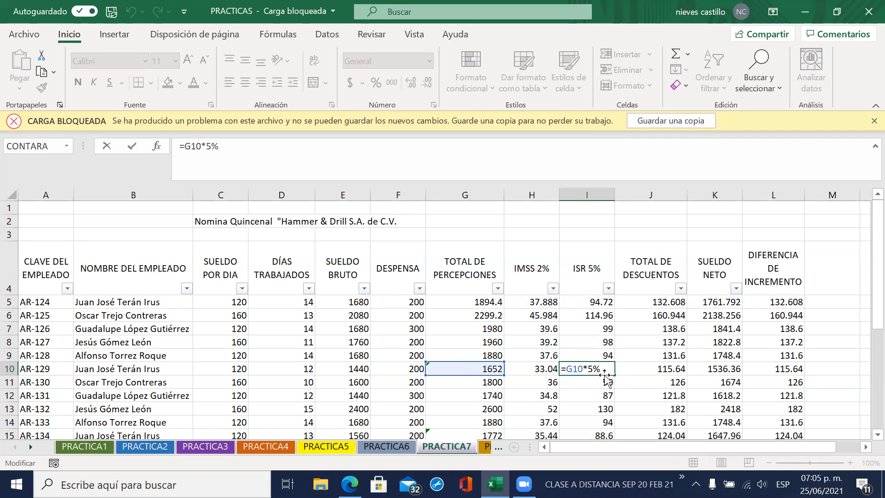
pyautogui.press('Return')
pyautogui.press('Up')
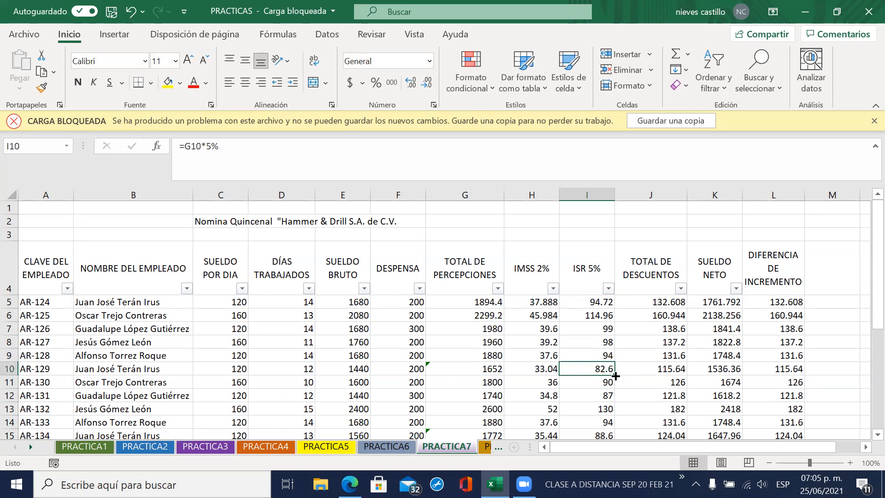
# - Review the TOTAL DE DESCUENTOS formula in J10 together with the IMSS 2% and ISR 5% headers it draws on
pyautogui.press('Right')
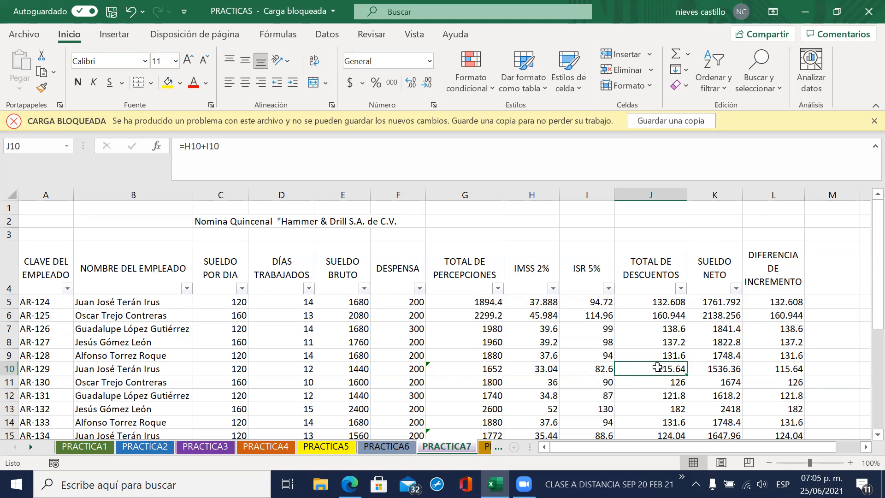
pyautogui.click(531, 276)
pyautogui.click(594, 268)
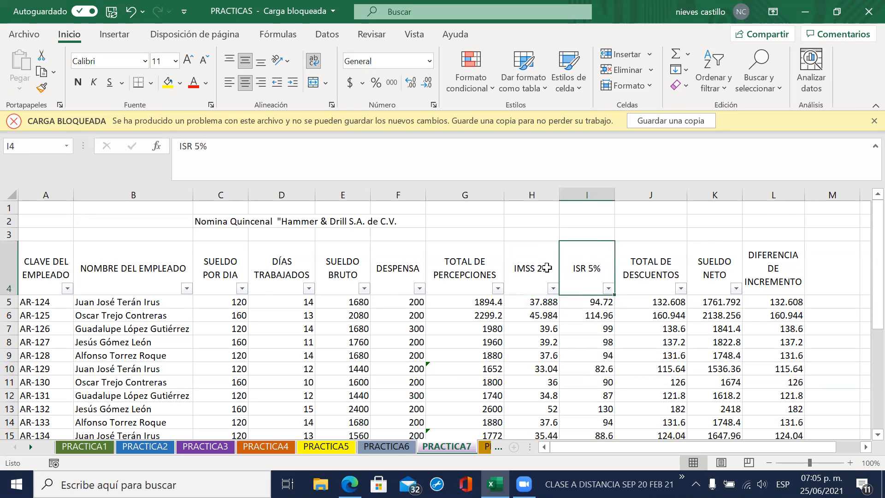
pyautogui.click(534, 271)
pyautogui.click(584, 267)
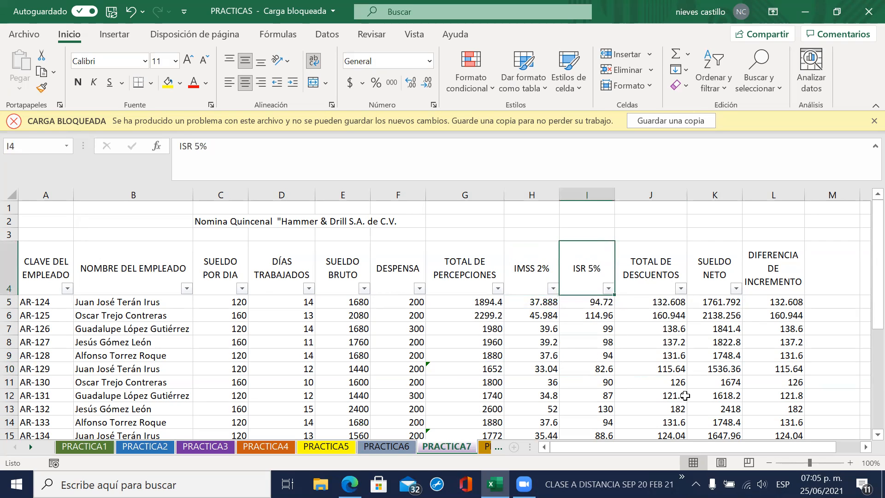
pyautogui.click(665, 370)
pyautogui.doubleClick(664, 371)
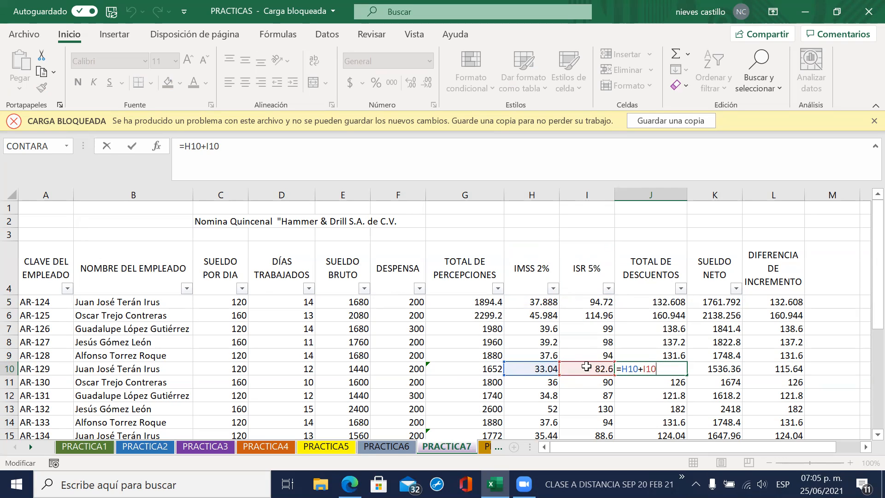
pyautogui.press('Escape')
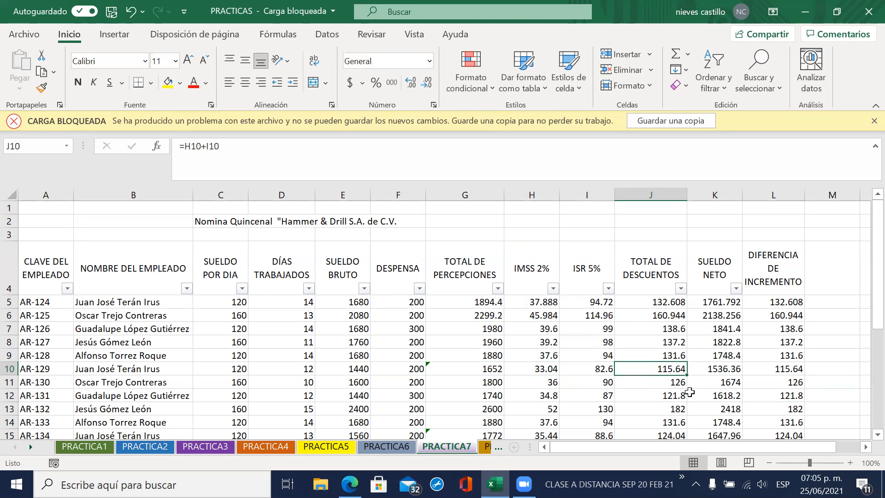
# - Inspect the SUELDO NETO formula in K10 and the cells it references
pyautogui.press('Right')
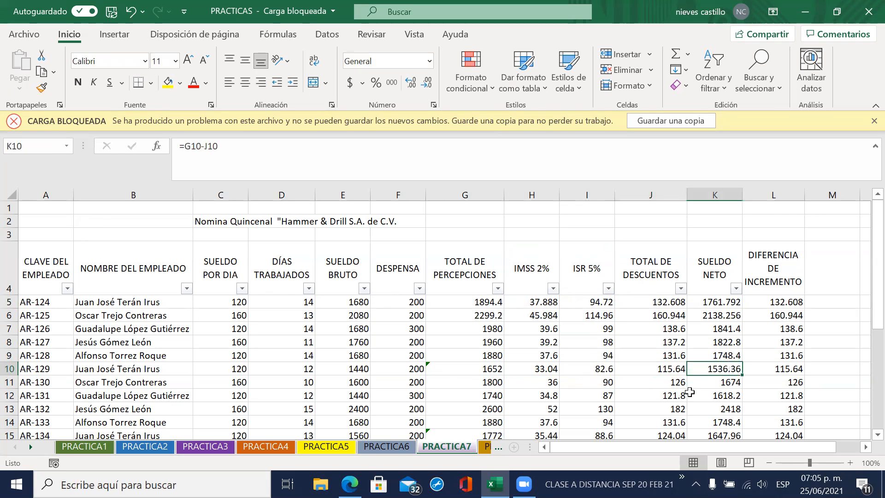
pyautogui.doubleClick(725, 369)
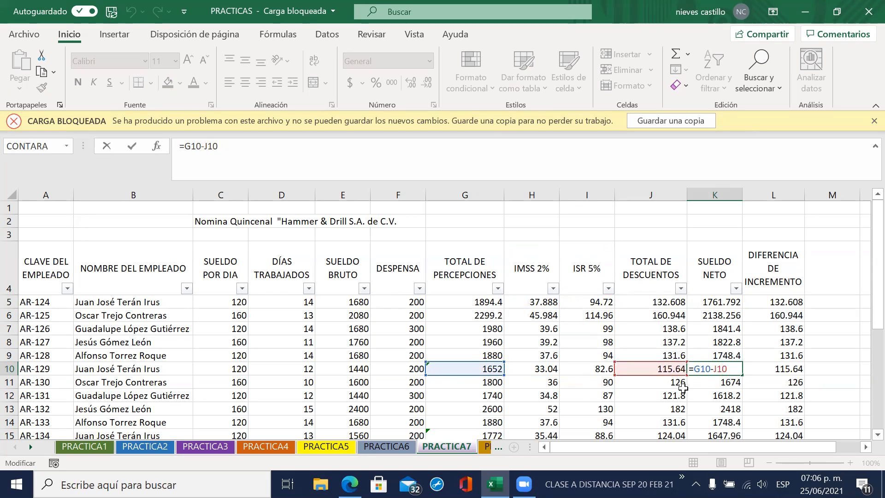
pyautogui.press('Return')
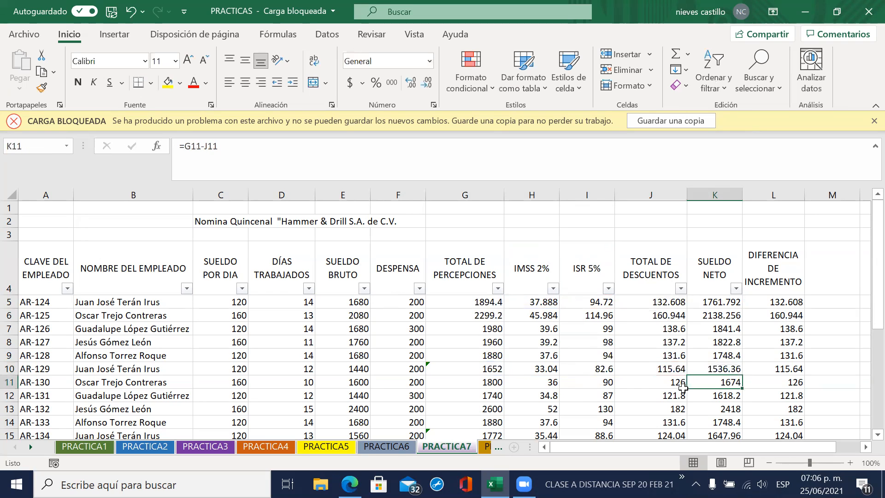
pyautogui.press('Up')
# - Review the DIFERENCIA DE INCREMENTO formulas in L10 and L11 along with the SUELDO NETO and TOTAL DE PERCEPCIONES headers
pyautogui.press('Right')
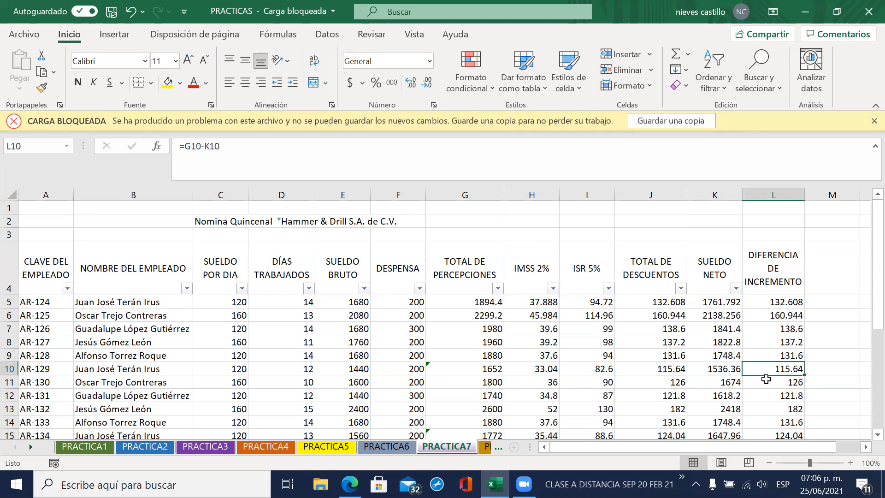
pyautogui.click(710, 276)
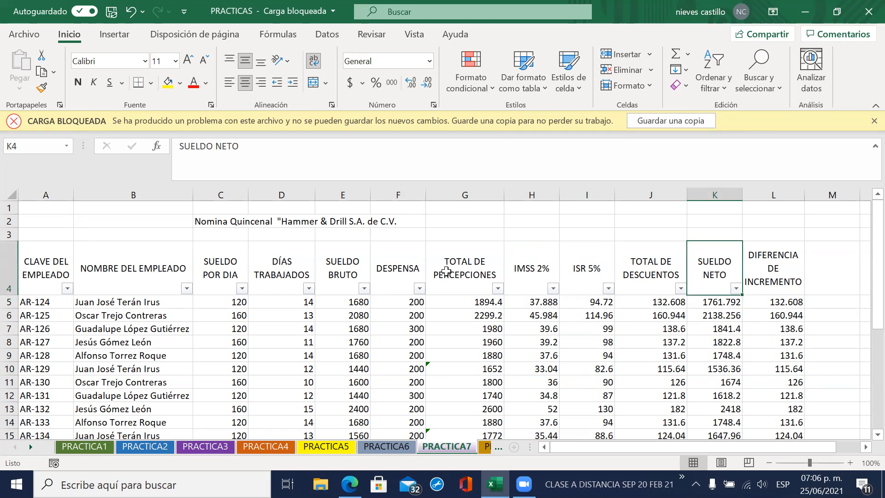
pyautogui.click(446, 271)
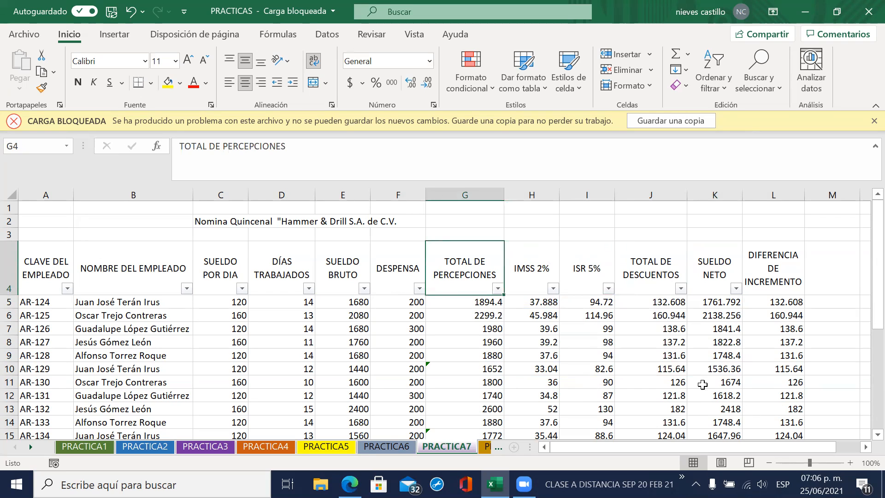
pyautogui.click(785, 379)
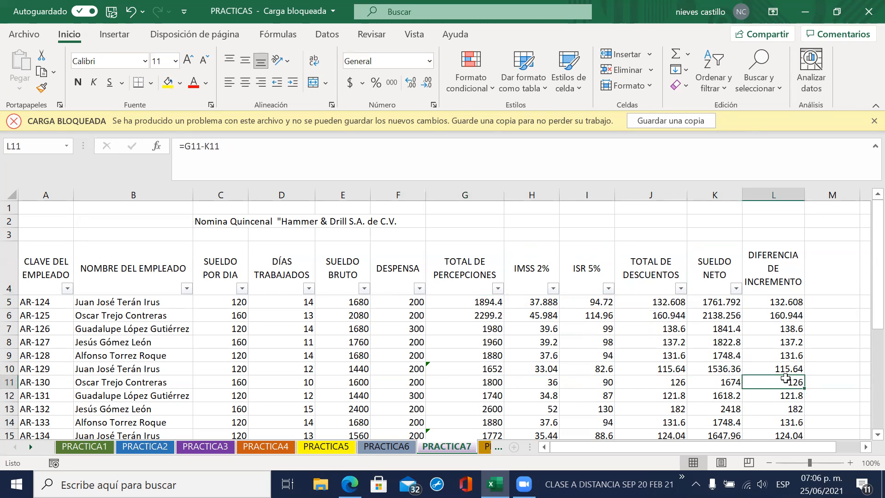
pyautogui.doubleClick(785, 379)
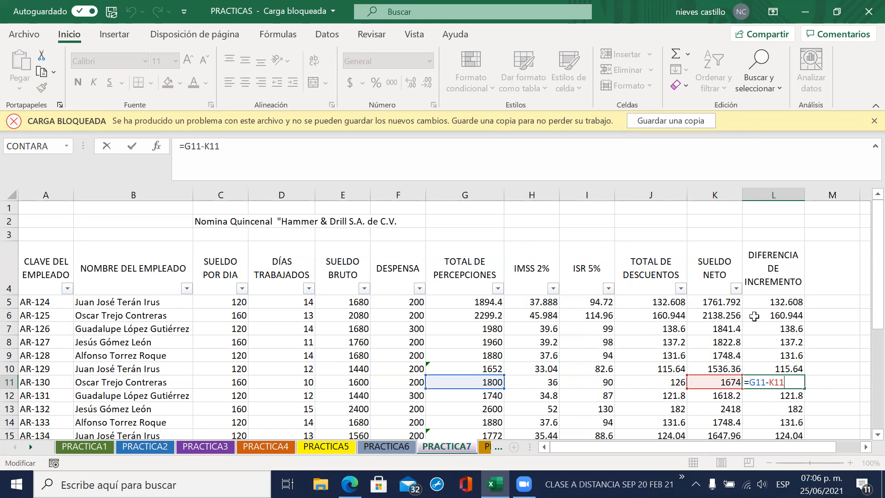
pyautogui.click(832, 382)
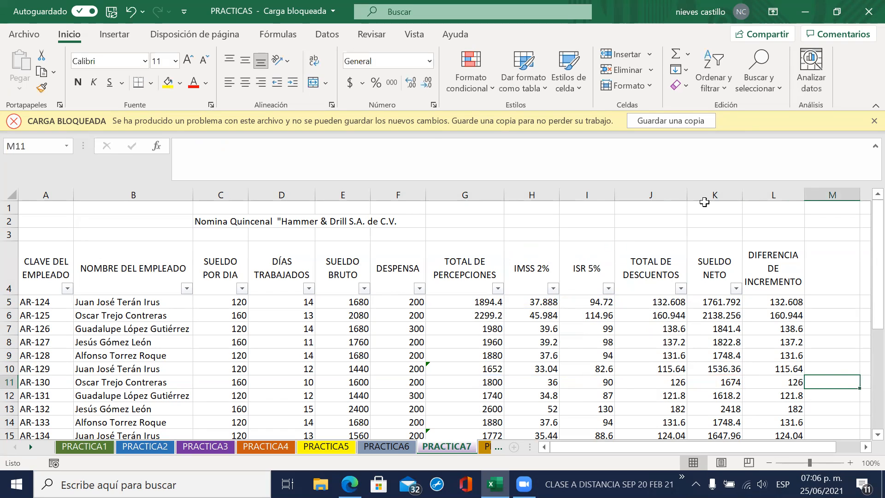